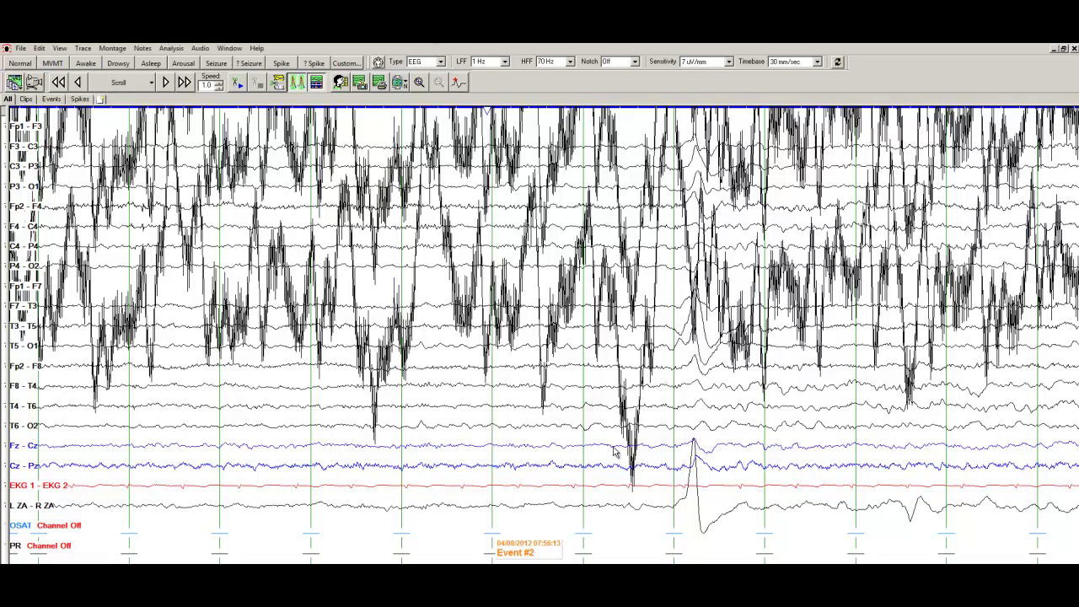
# Page forward past Event #2 into the generalized convulsion
pyautogui.press('pagedown')
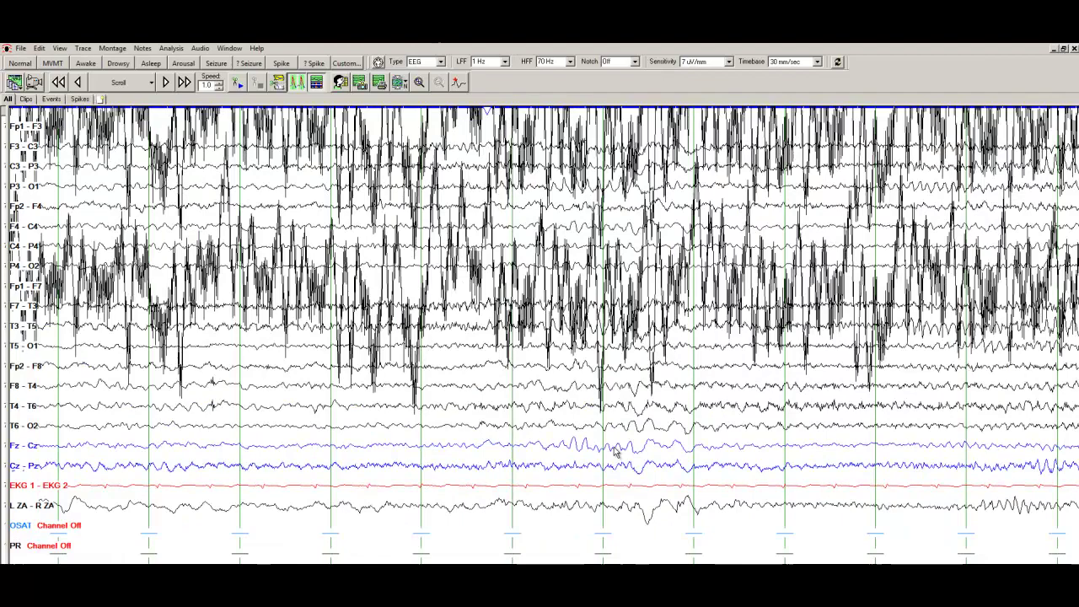
pyautogui.press('pagedown')
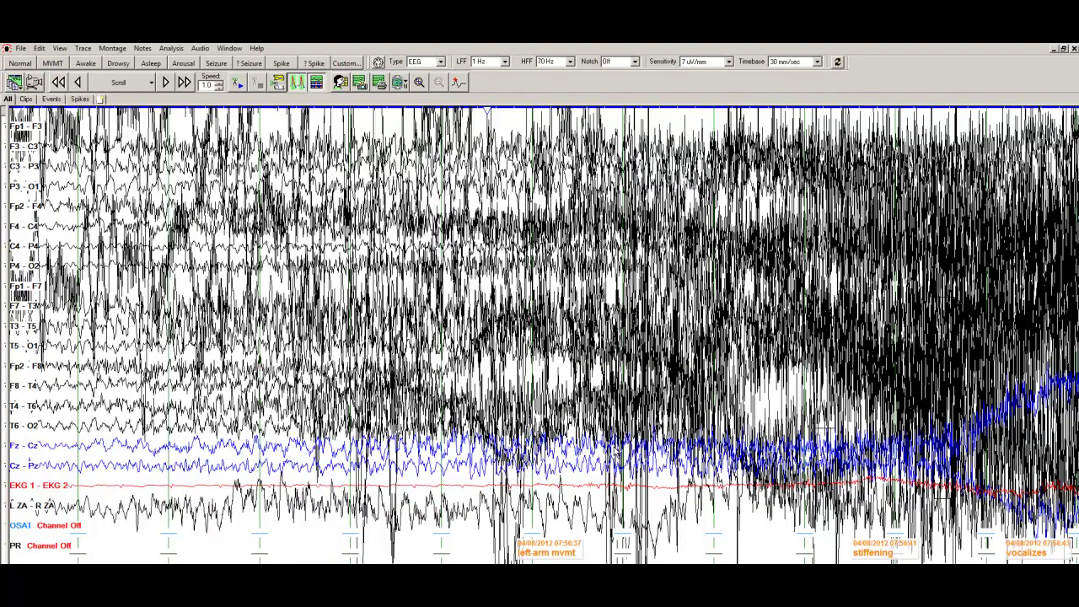
pyautogui.press('pagedown')
pyautogui.press('pagedown')
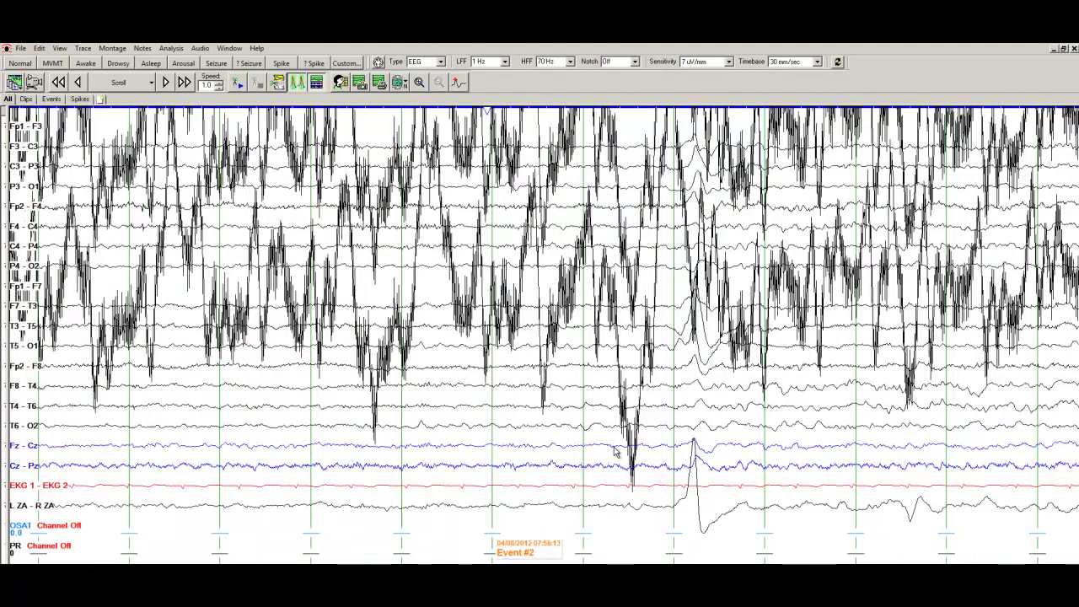
pyautogui.press('pagedown')
pyautogui.press('pagedown')
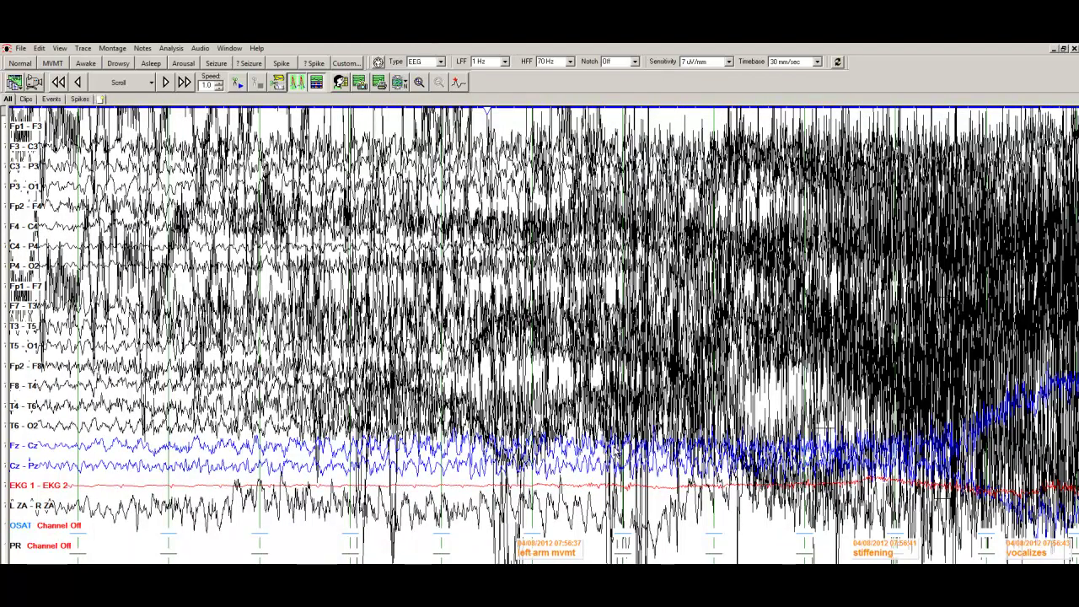
pyautogui.press('pagedown')
pyautogui.press('pagedown')
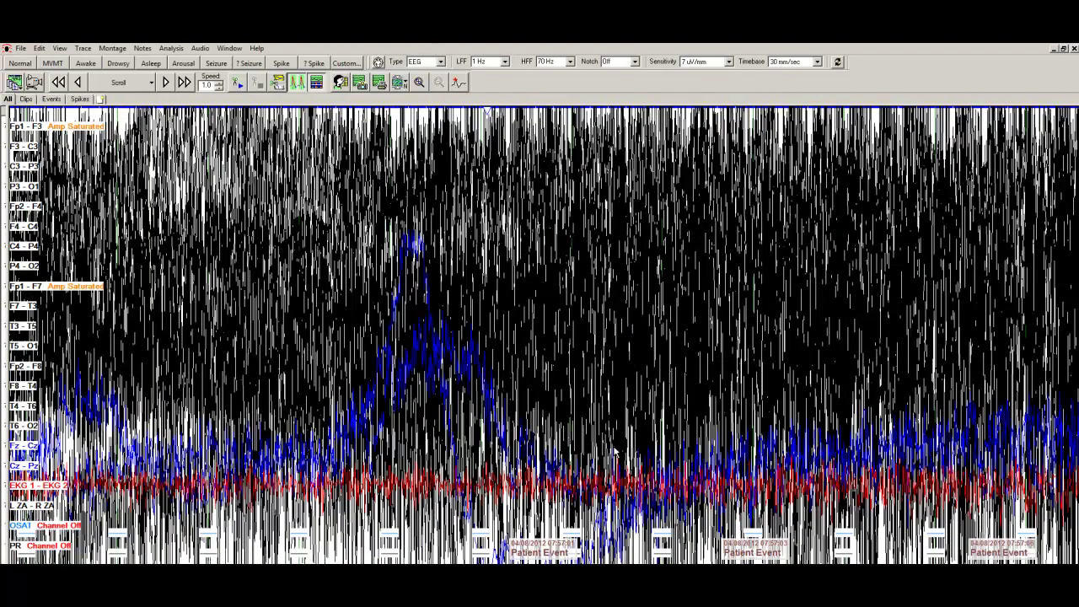
pyautogui.press('pagedown')
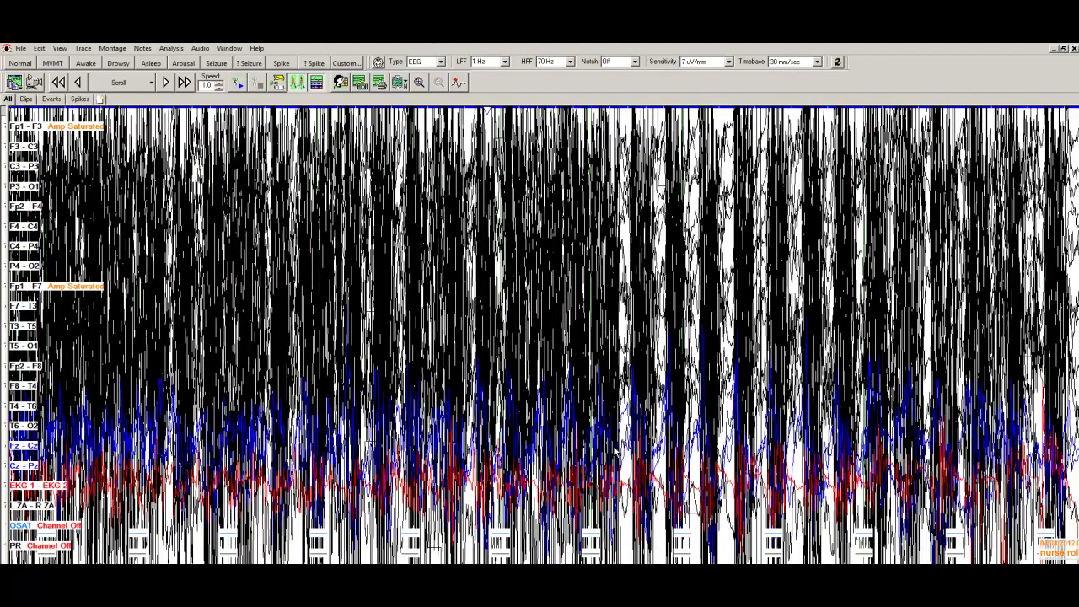
pyautogui.press('pagedown')
pyautogui.press('pagedown')
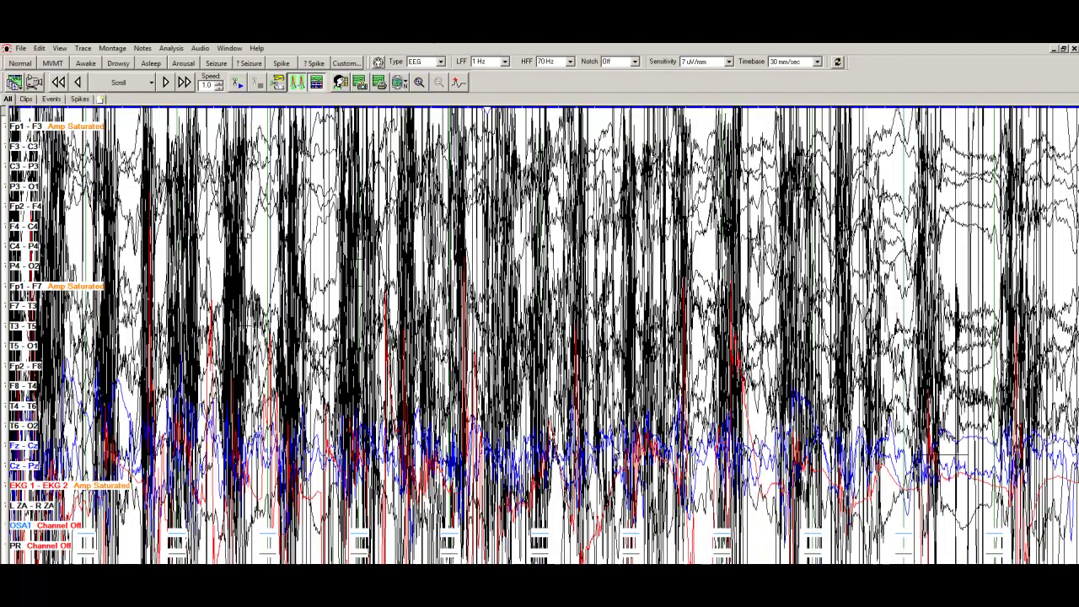
# Page on toward the Event #2 page and set the notch filter to 60 Hz
pyautogui.press('pagedown')
pyautogui.press('pagedown')
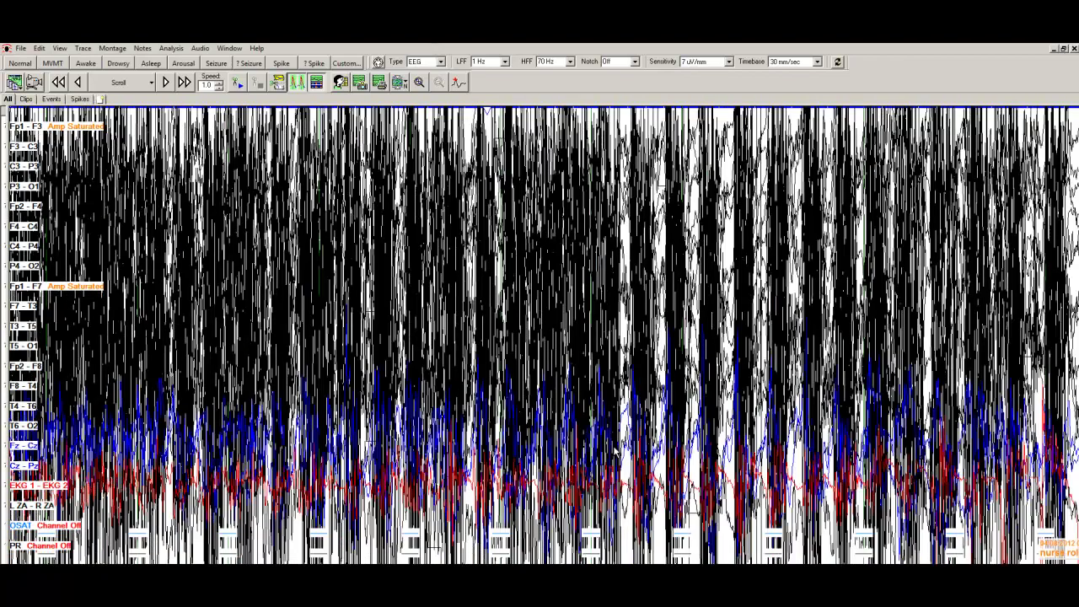
pyautogui.press('pagedown')
pyautogui.press('pagedown')
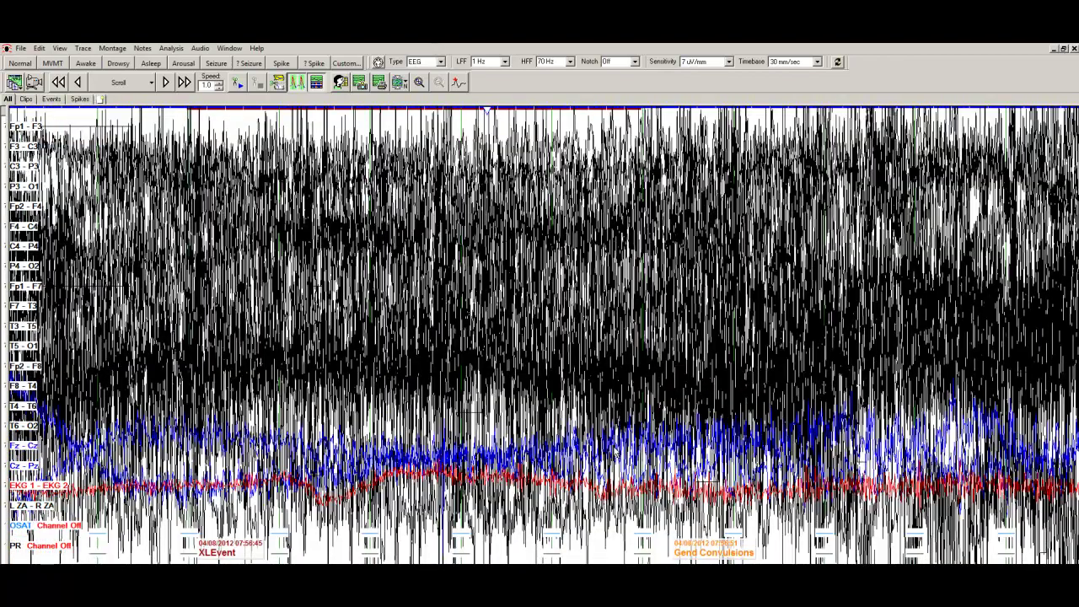
pyautogui.press('pagedown')
pyautogui.press('pagedown')
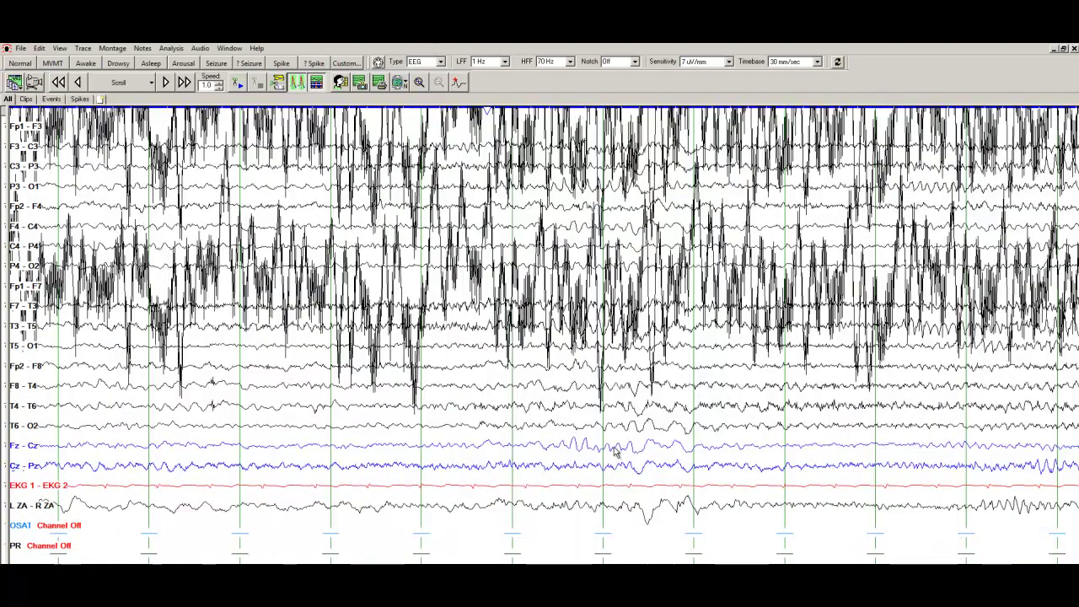
pyautogui.press('pagedown')
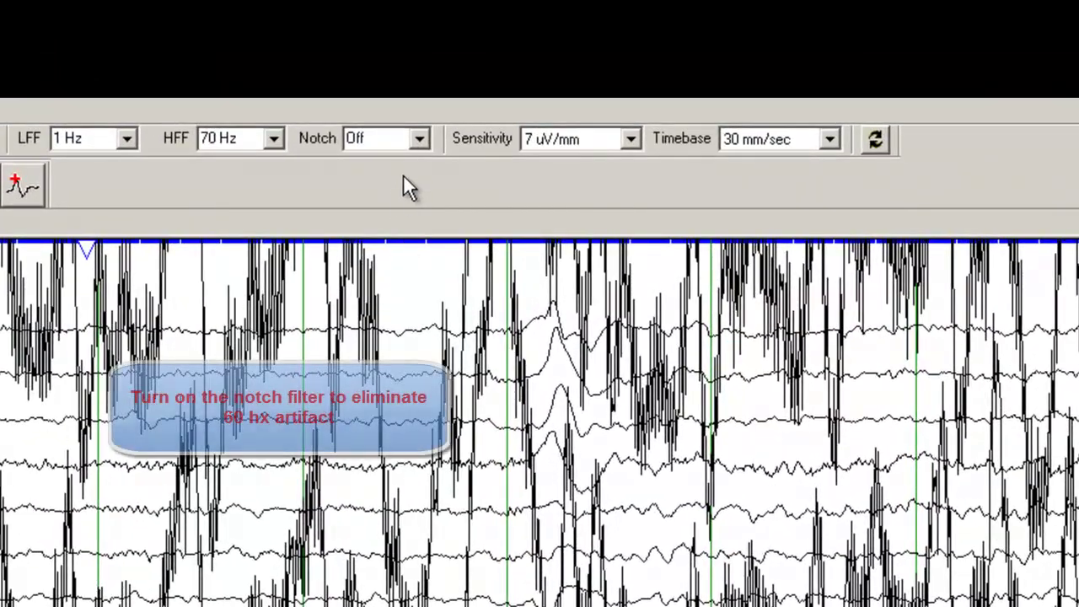
pyautogui.click(419, 139)
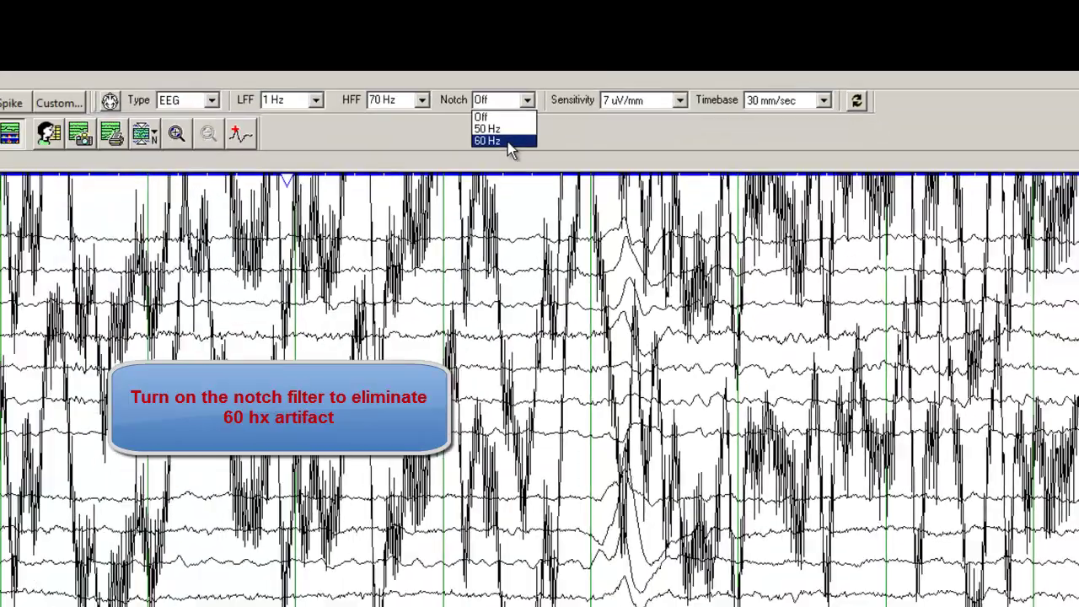
pyautogui.click(392, 194)
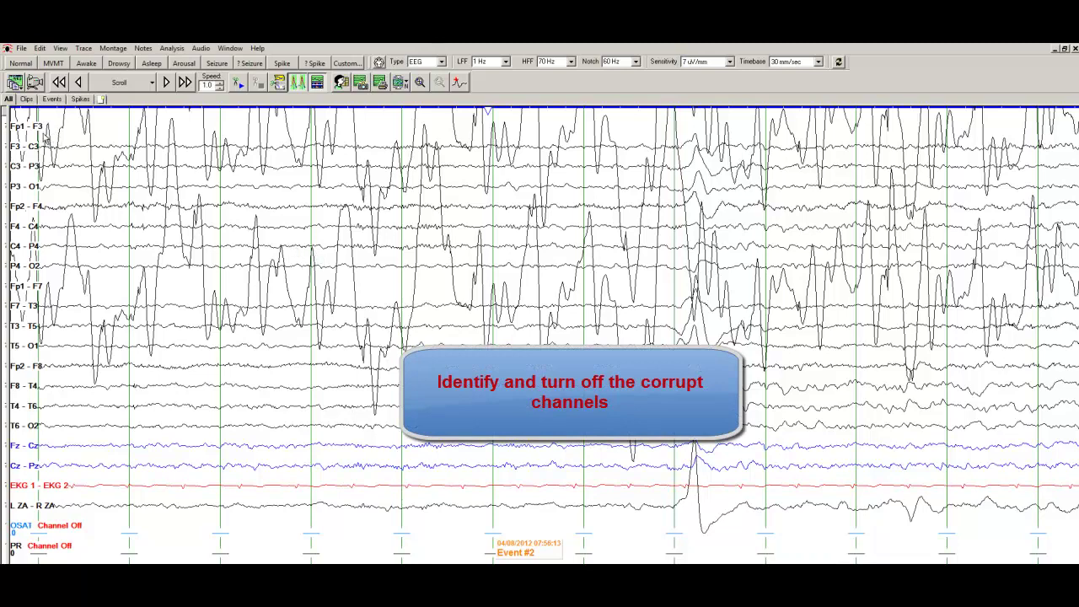
# Reduce the display gain of all traces to 50 uV/mm
pyautogui.click(36, 129)
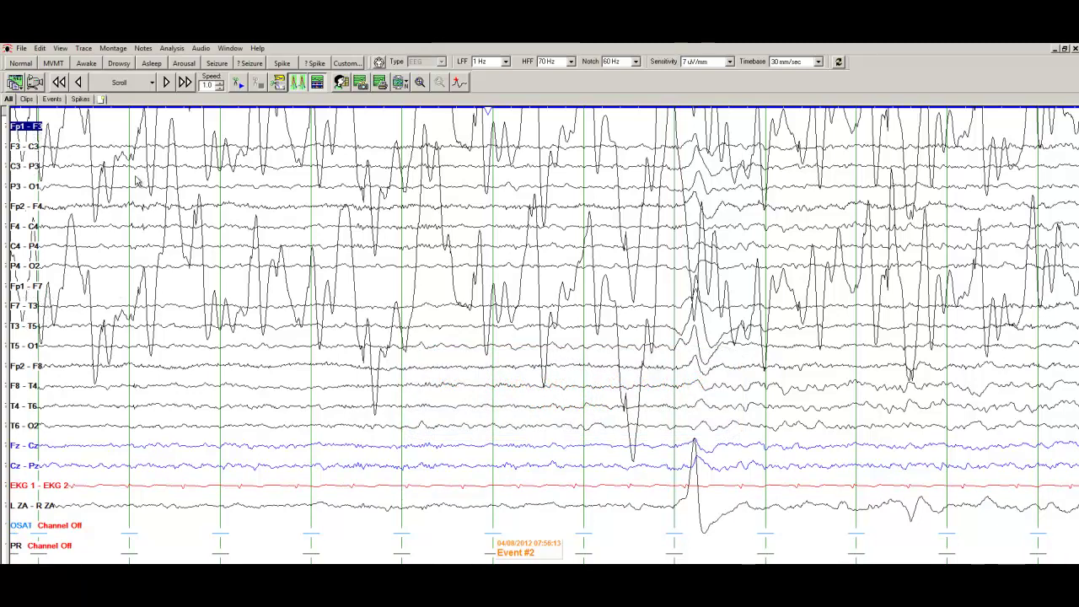
pyautogui.click(26, 125)
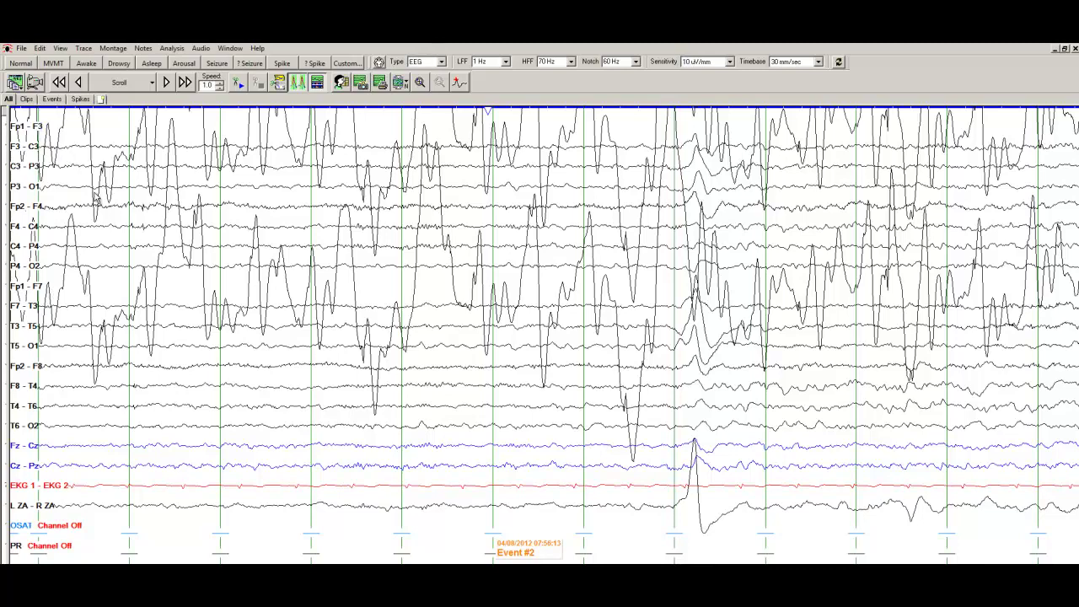
pyautogui.press('Down')
pyautogui.press('Down')
pyautogui.press('Down')
pyautogui.press('Down')
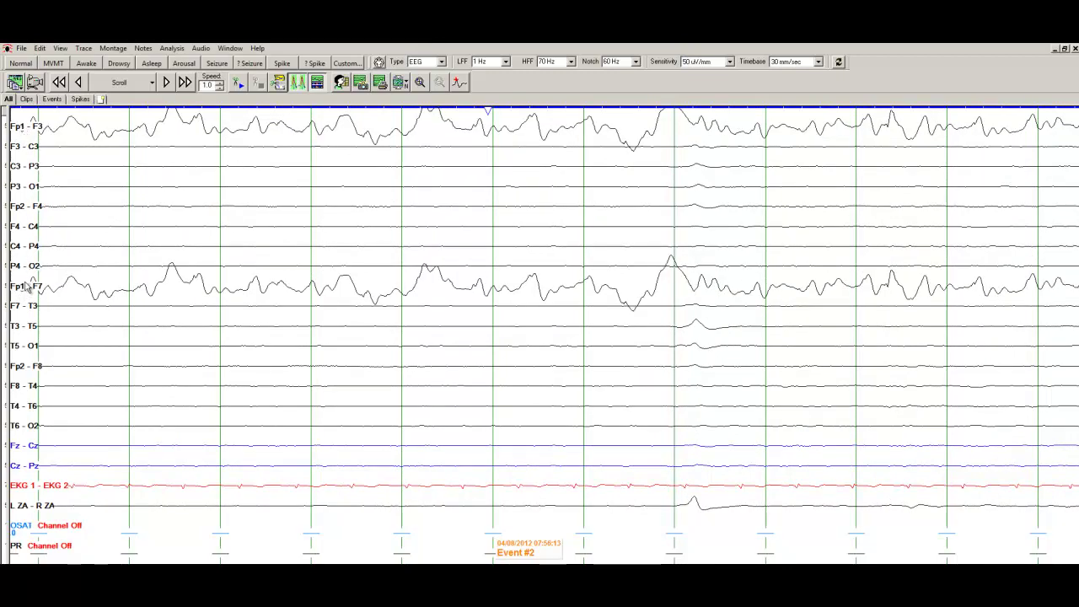
# Hide the Fp1-F3 and Fp1-F7 channels
pyautogui.click(32, 128)
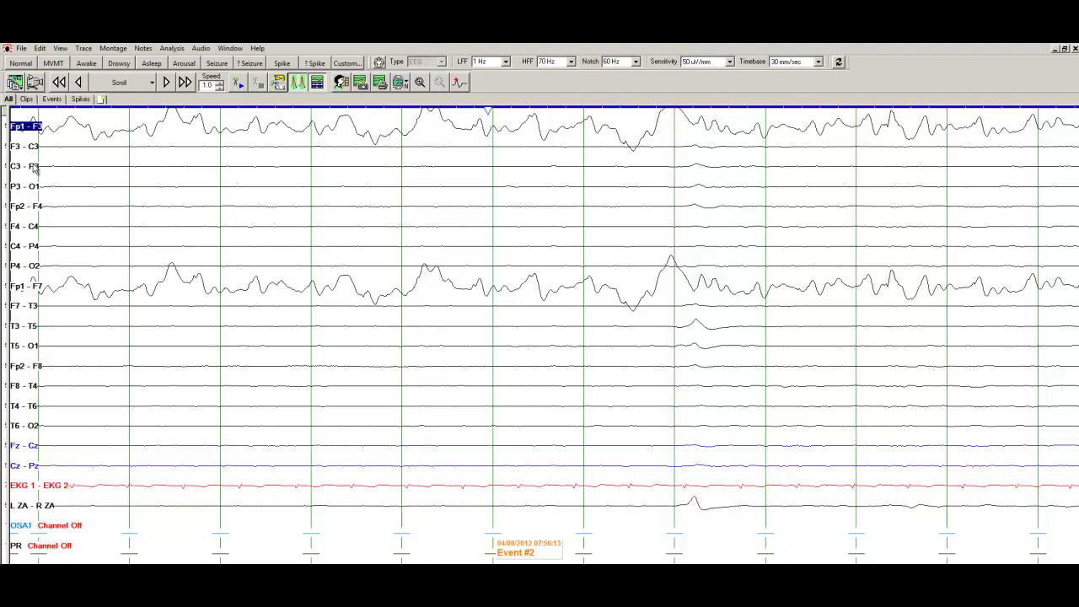
pyautogui.keyDown('ctrl'); pyautogui.click(21, 289); pyautogui.keyUp('ctrl')
pyautogui.rightClick(26, 292)
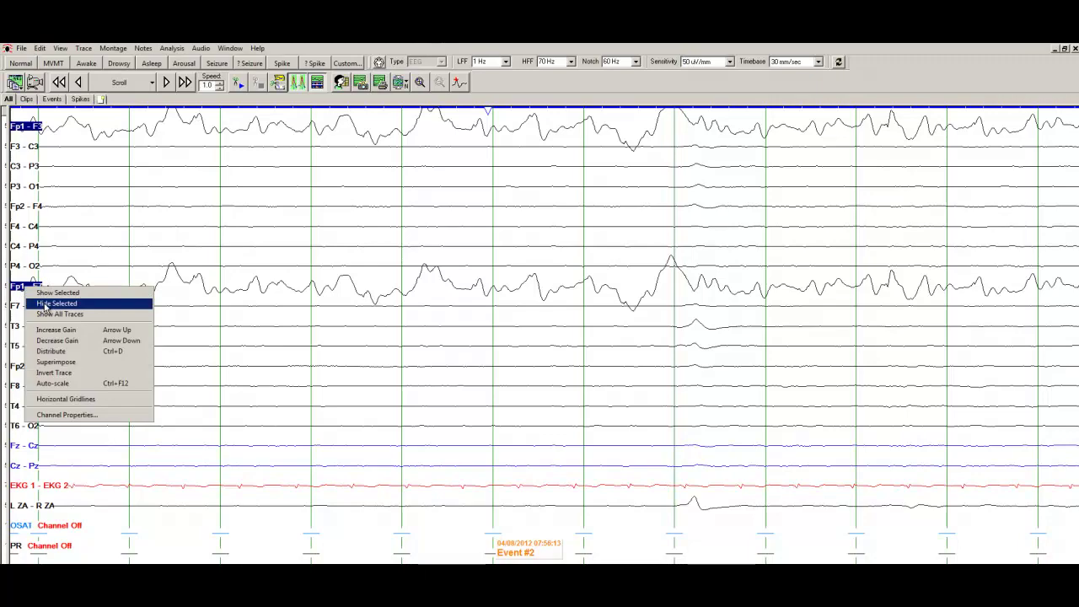
pyautogui.click(46, 303)
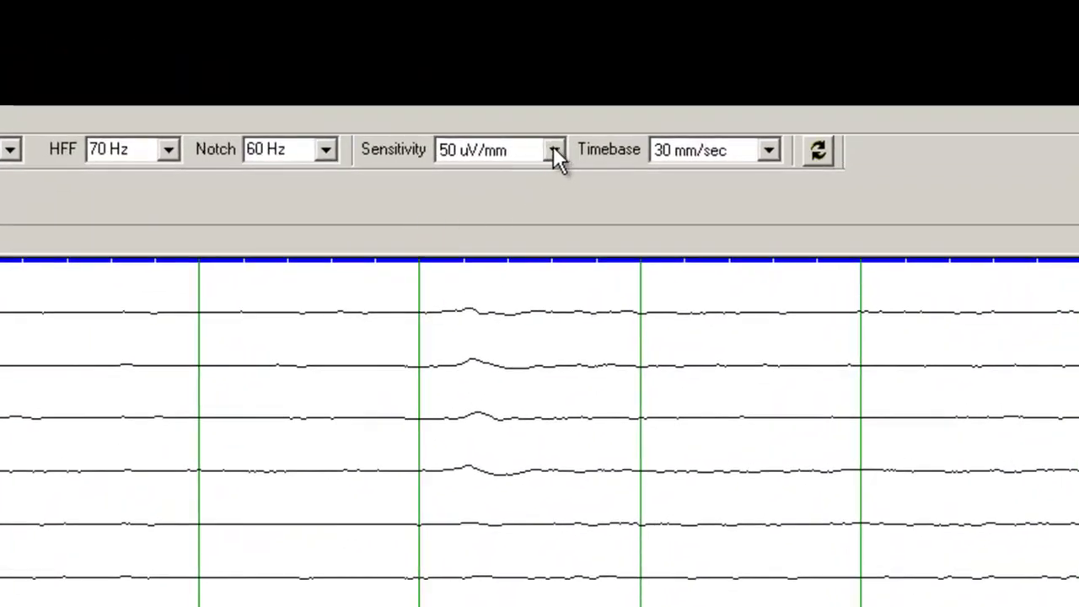
# Change the sensitivity from 50 to 7 uV/mm to enlarge the remaining traces
pyautogui.click(554, 152)
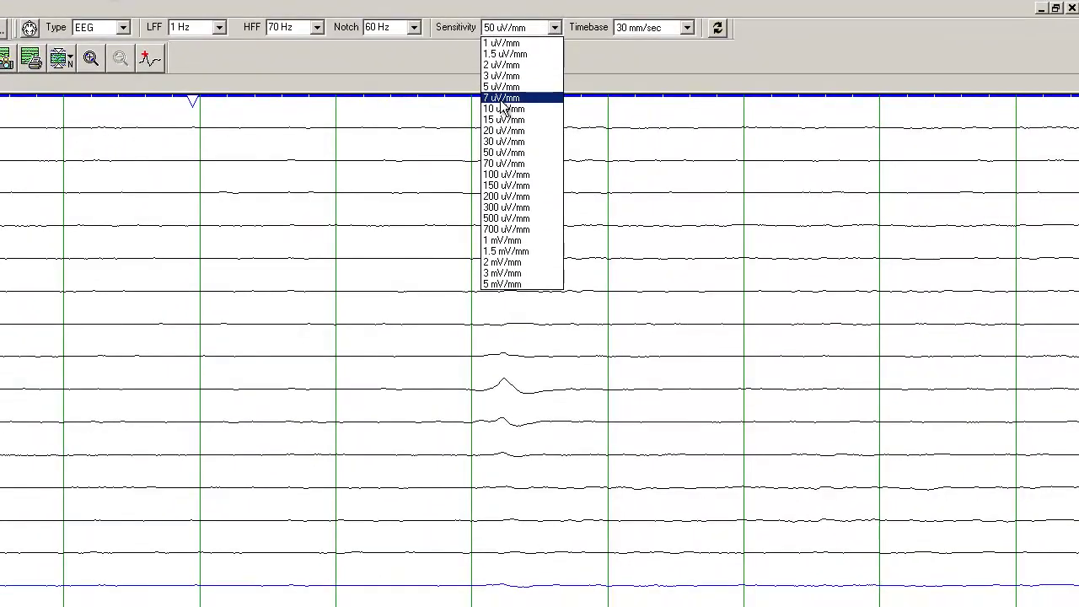
pyautogui.click(468, 258)
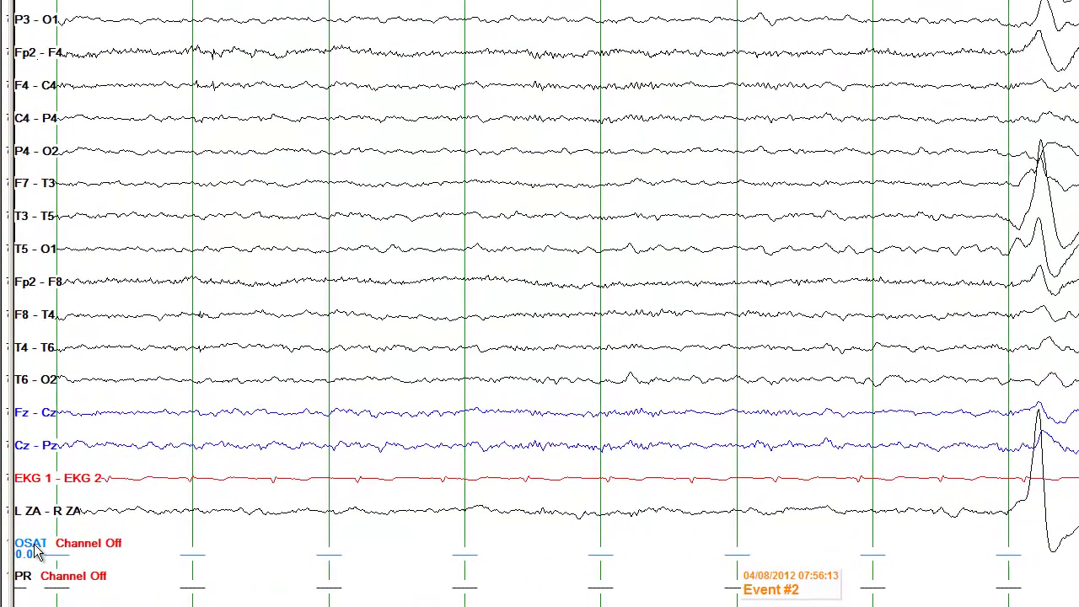
# Hide the empty OSAT and PR channels, leaving L ZA-R ZA as the last trace
pyautogui.click(32, 544)
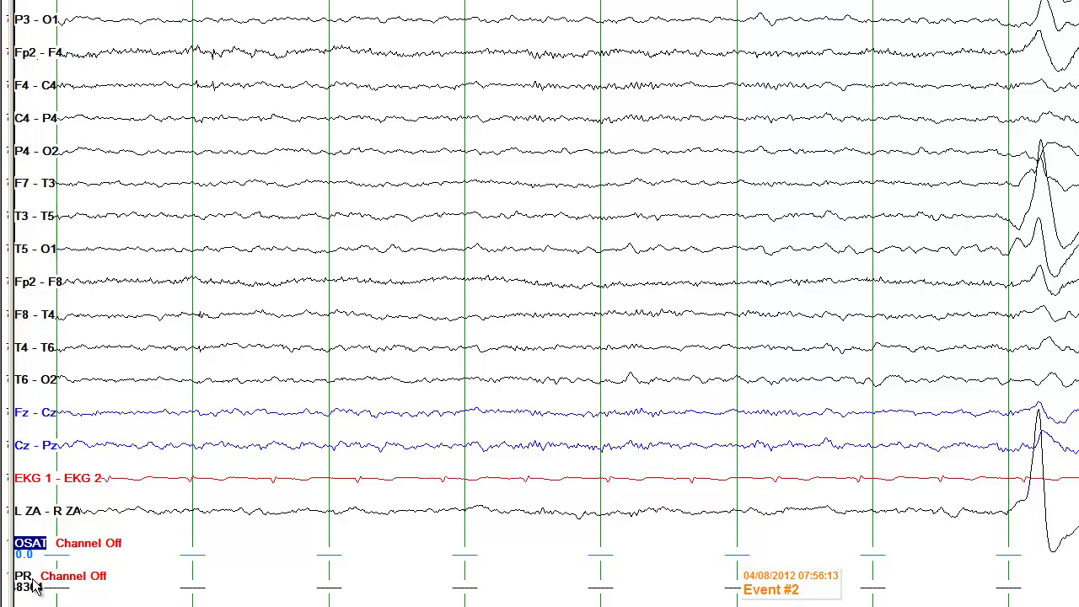
pyautogui.click(24, 578)
pyautogui.rightClick(26, 547)
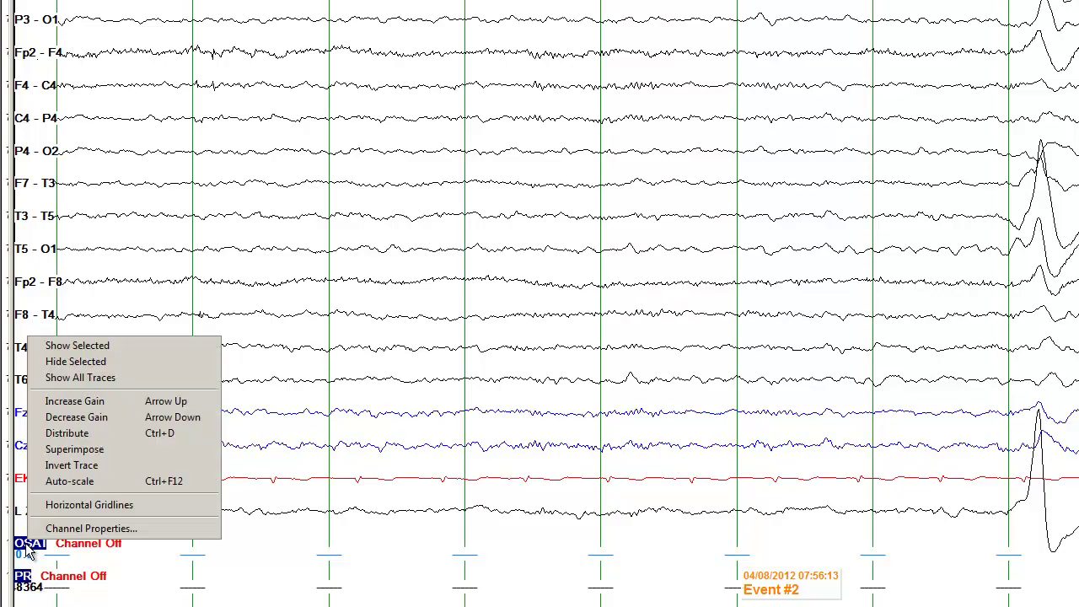
pyautogui.click(83, 364)
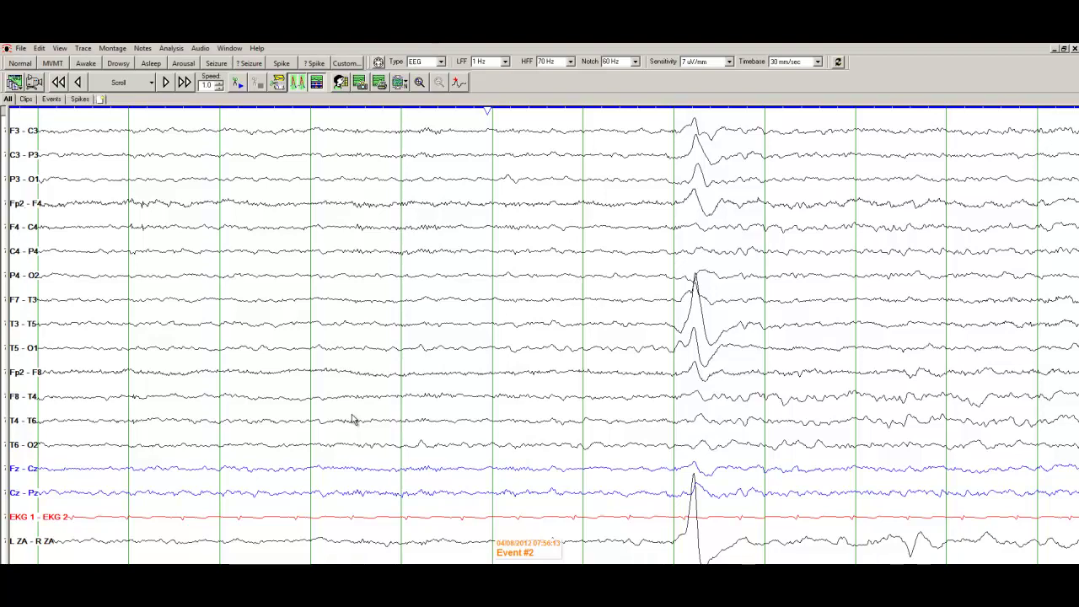
# Page forward and drag the traces to bring the building seizure activity into view
pyautogui.press('pagedown')
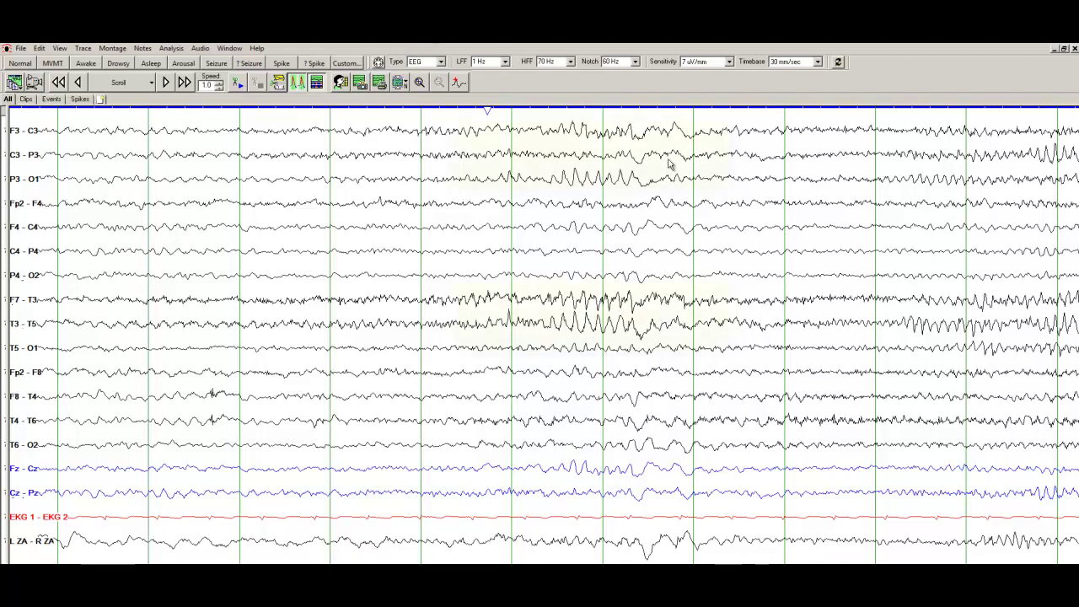
pyautogui.moveTo(850, 480); pyautogui.dragTo(474, 479)
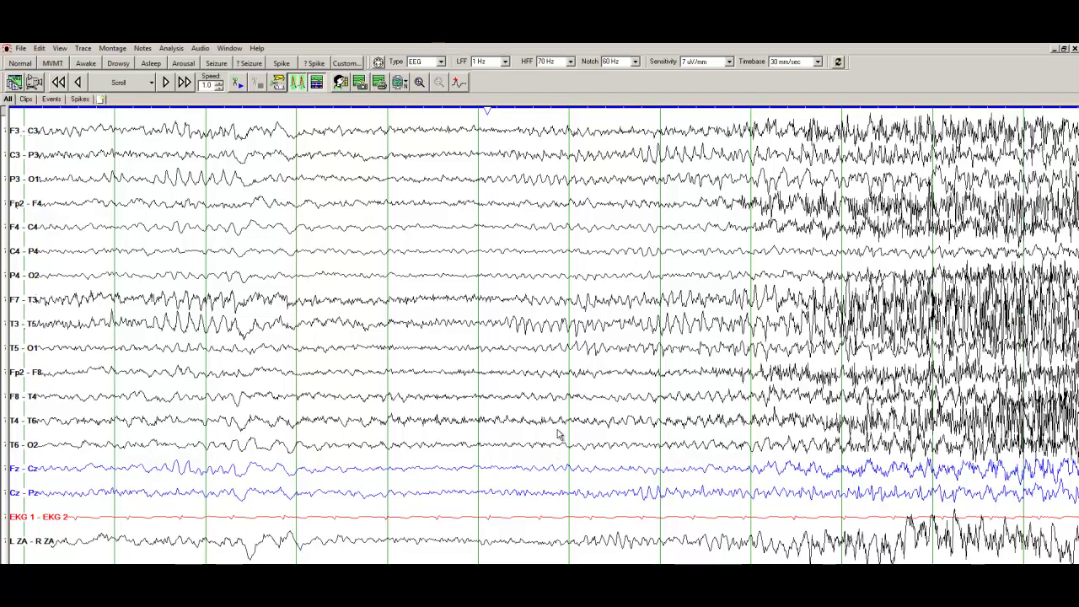
# Jump ahead to the full seizure, then scroll back to the calmer pre-onset page
pyautogui.press('pagedown')
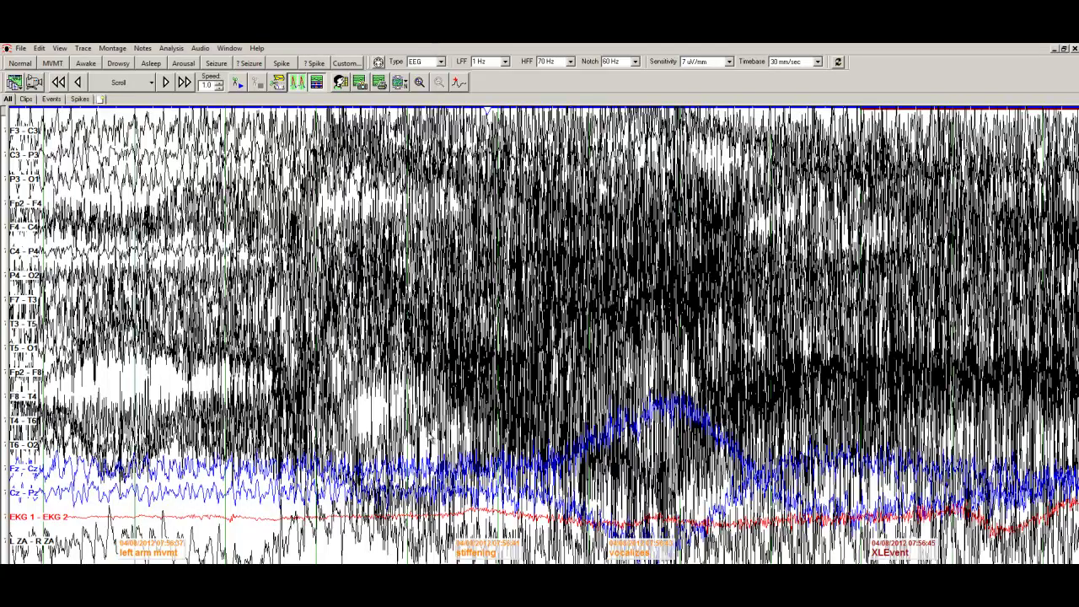
pyautogui.scroll(4, 383, 432)
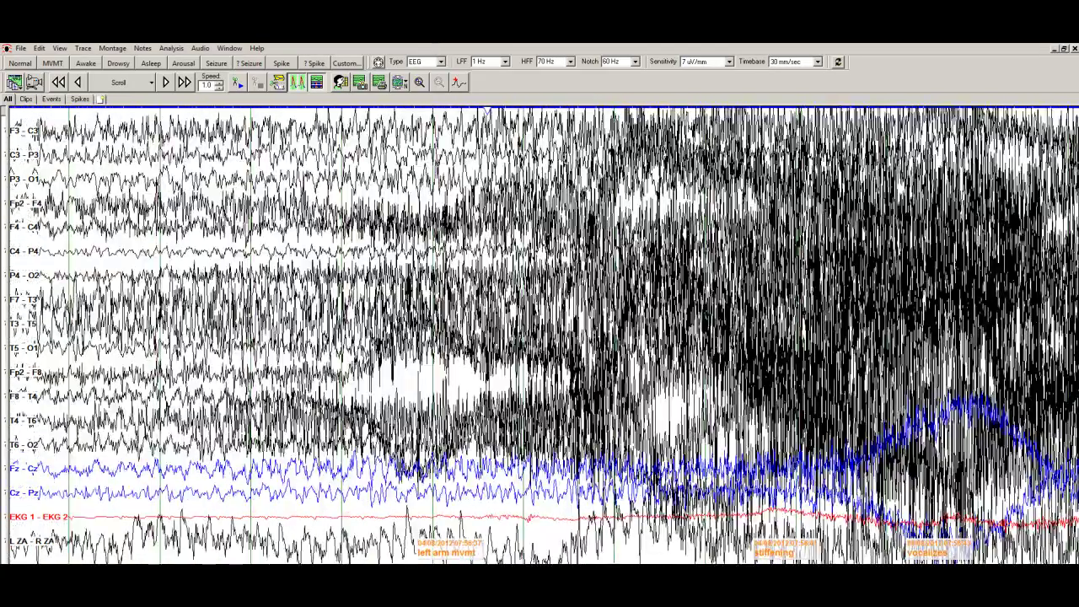
pyautogui.scroll(4, 533, 431)
pyautogui.scroll(4, 491, 433)
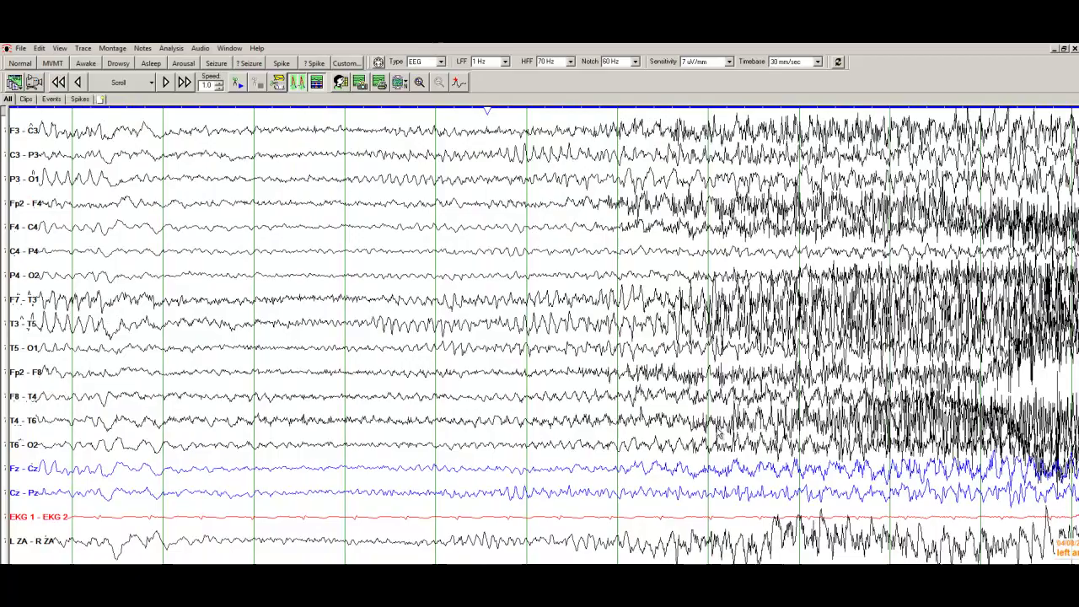
pyautogui.scroll(4, 662, 433)
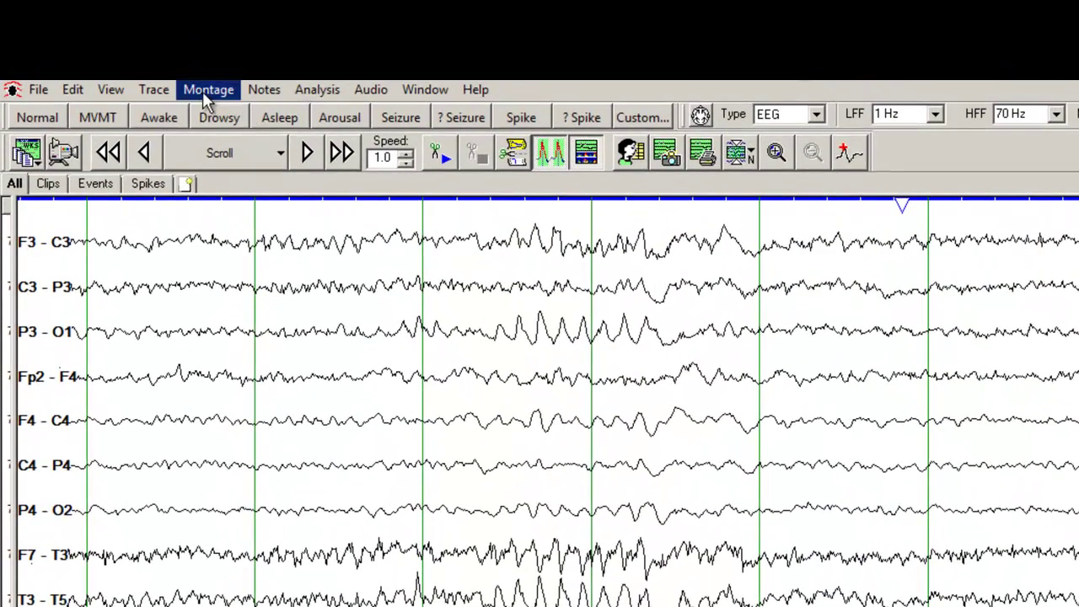
# Switch to the 'Average Reference Left over Right including subtemp ekg' montage
pyautogui.click(208, 90)
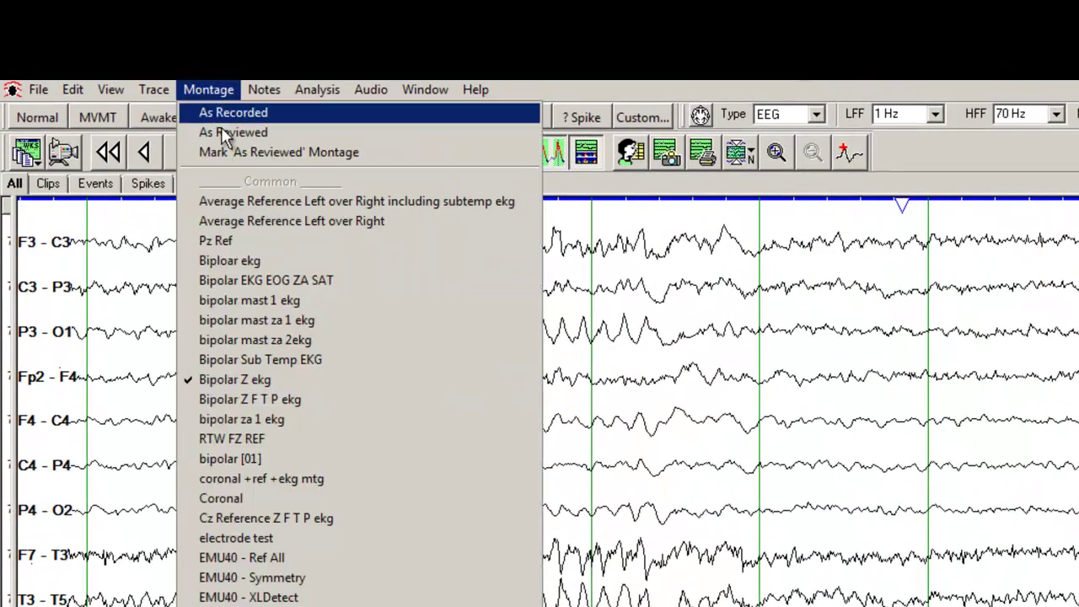
pyautogui.click(412, 205)
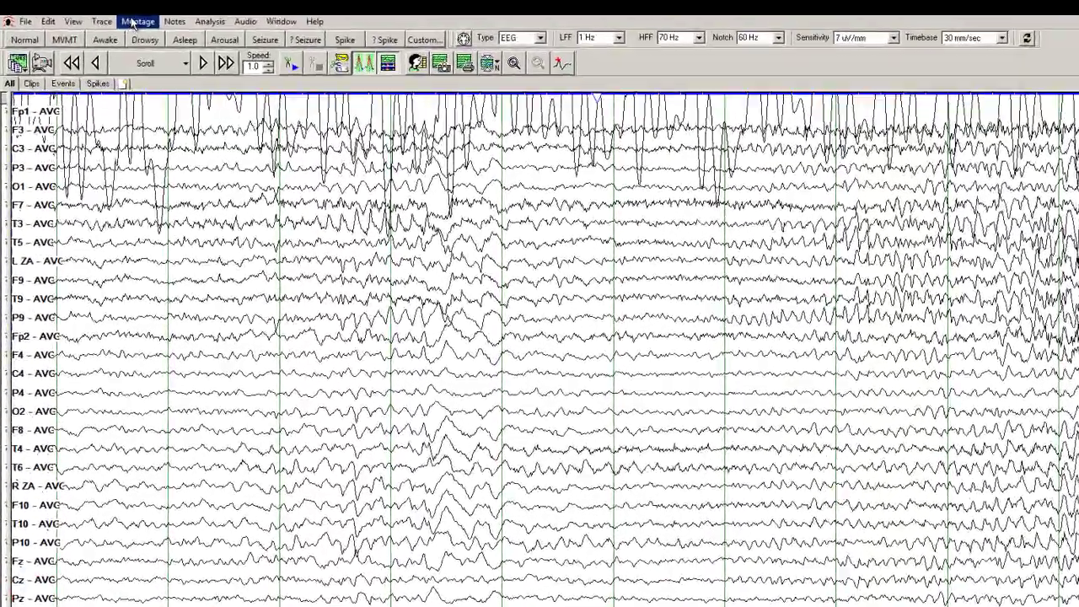
# Apply the zygoinftemp montage, accepting the different-labels confirmation
pyautogui.click(132, 24)
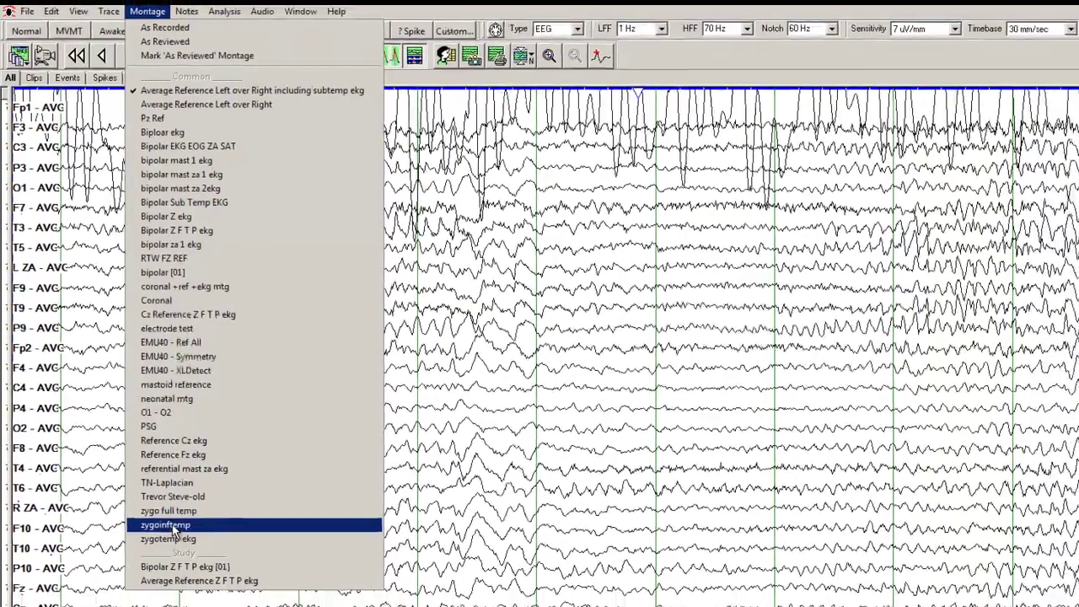
pyautogui.click(173, 538)
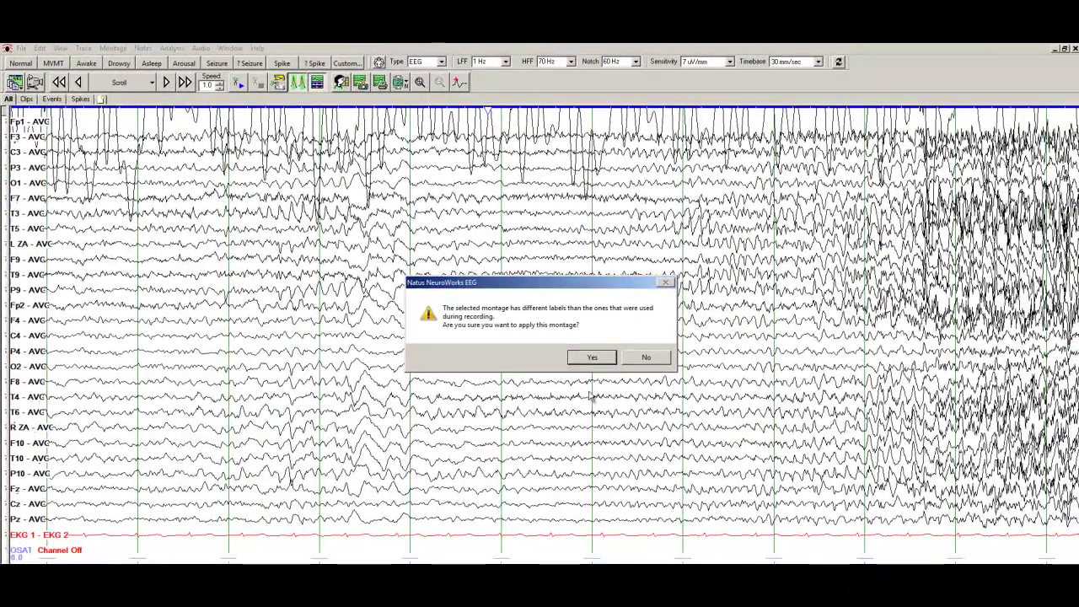
pyautogui.click(590, 357)
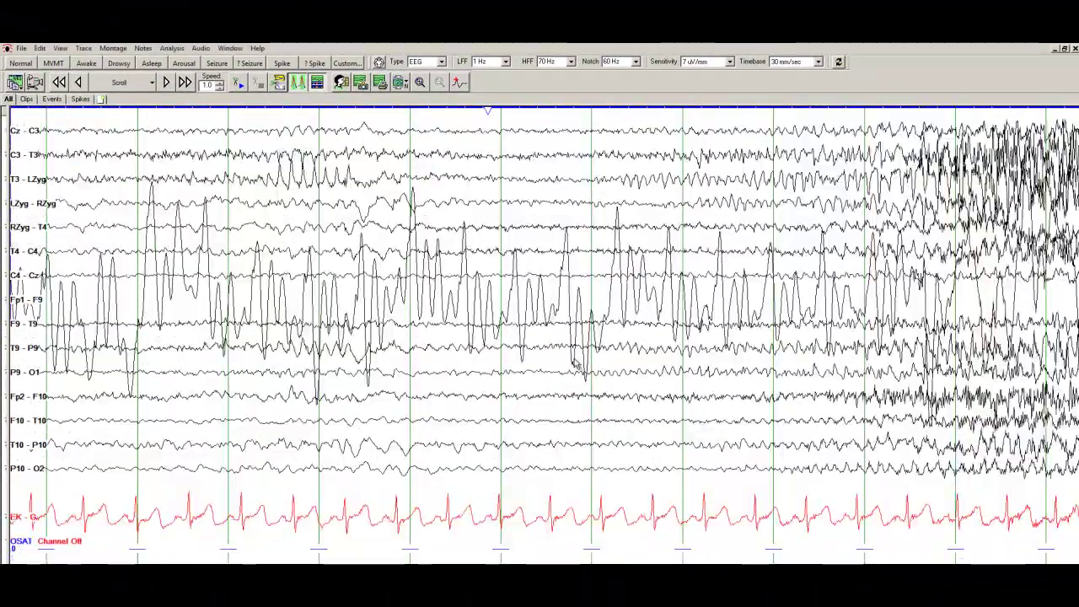
# Hide the Fp1-F9 channel and review the pages around the seizure onset
pyautogui.click(24, 301)
pyautogui.rightClick(22, 300)
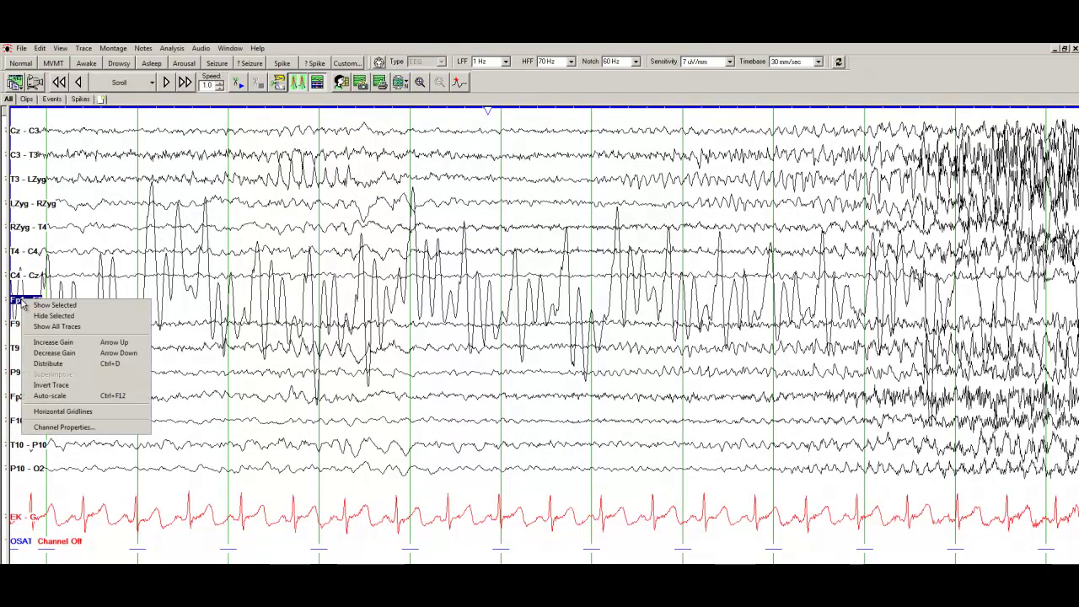
pyautogui.click(50, 316)
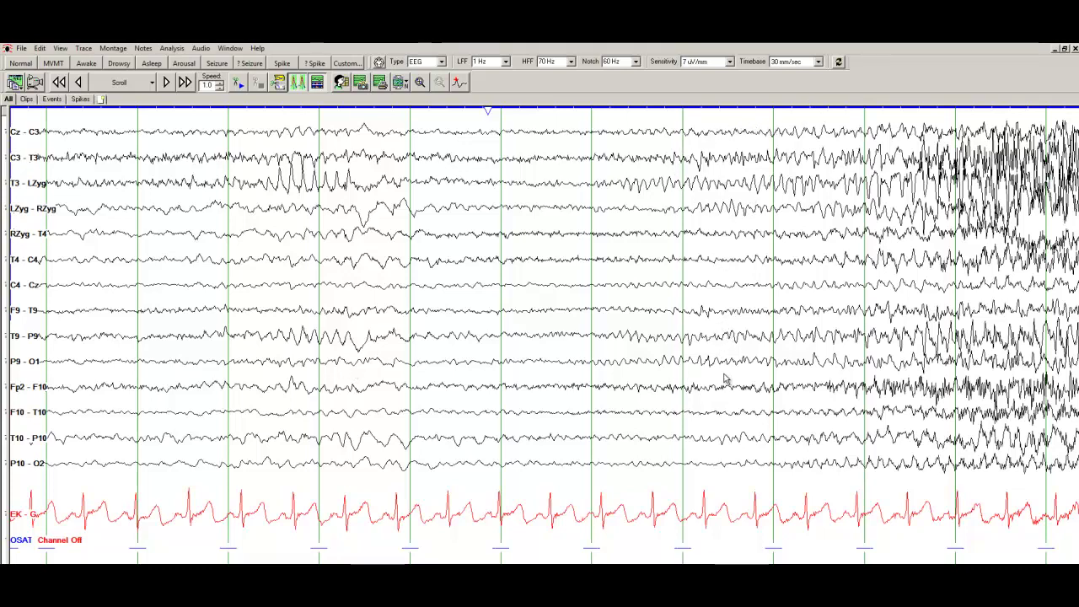
pyautogui.press('Right')
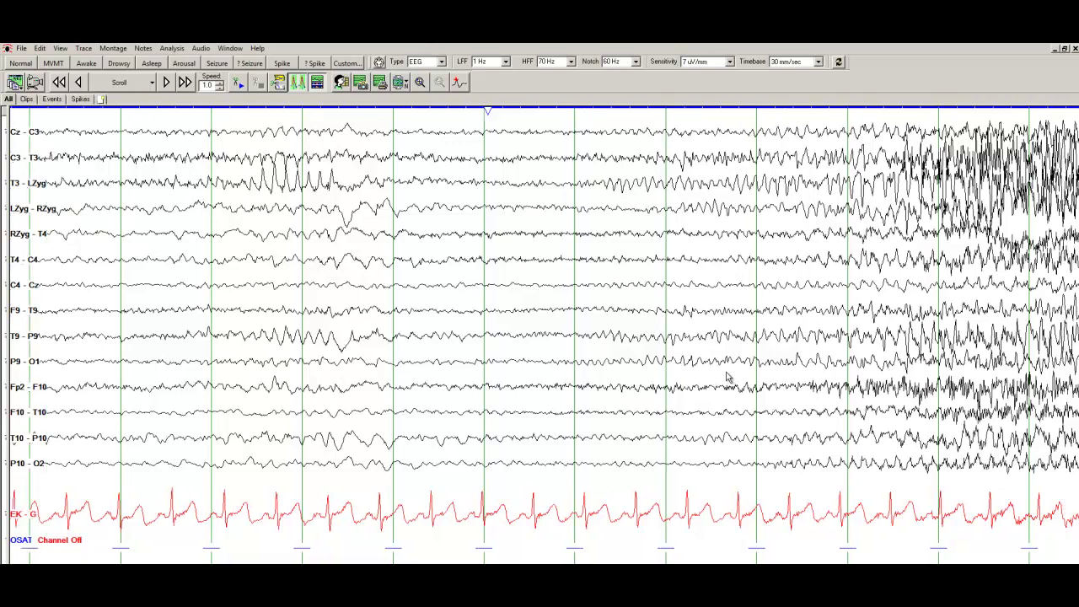
pyautogui.press('pagedown')
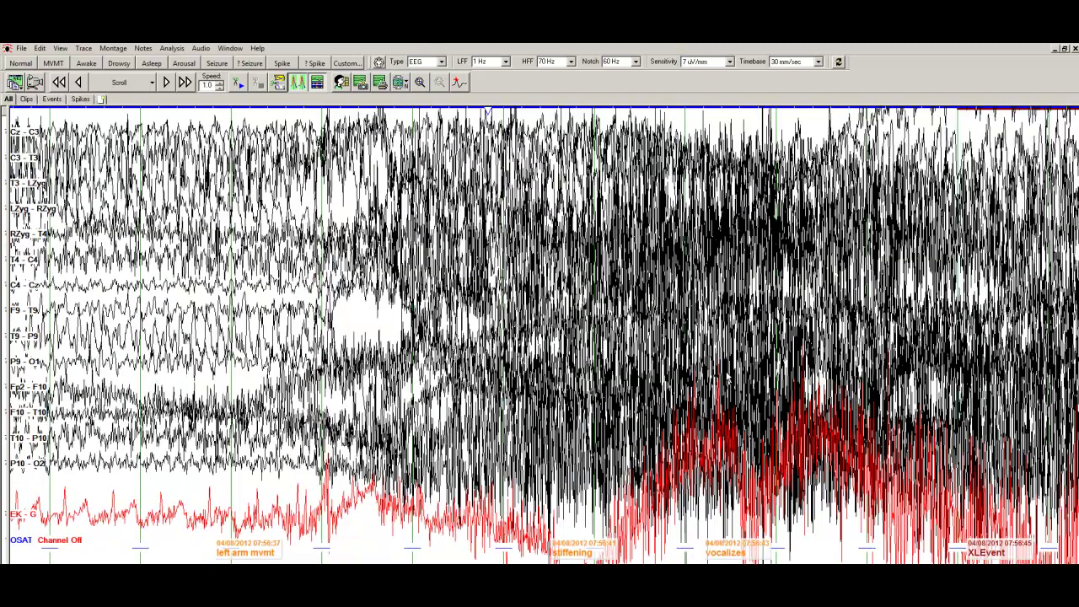
pyautogui.press('pageup')
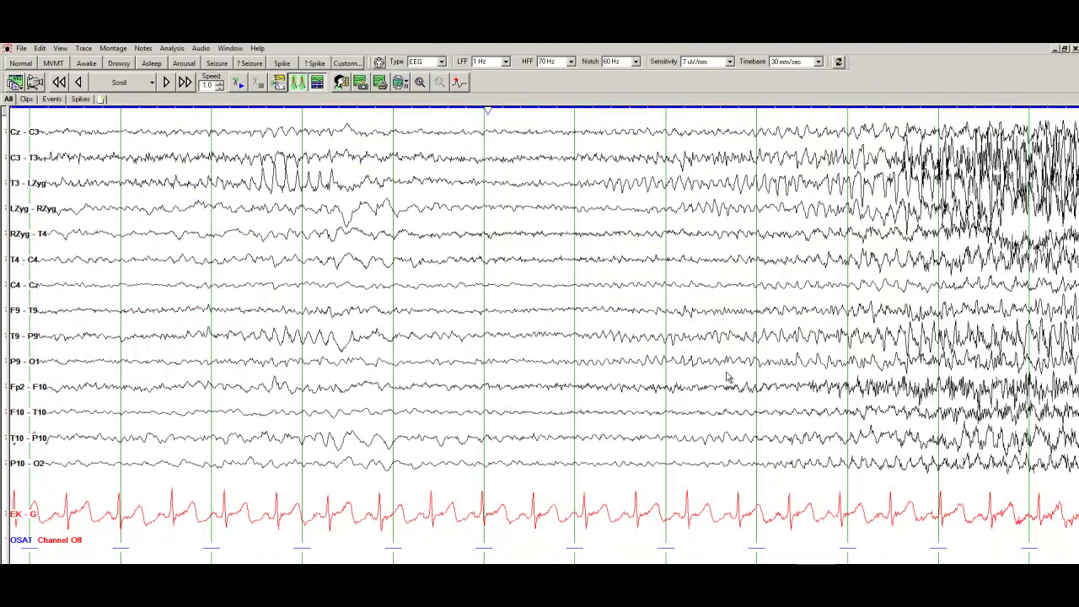
# Switch to Bipolar Z ekg, hide Fp1-F3, Fp1-F7 and OSAT, and shift to later seizure activity
pyautogui.click(115, 51)
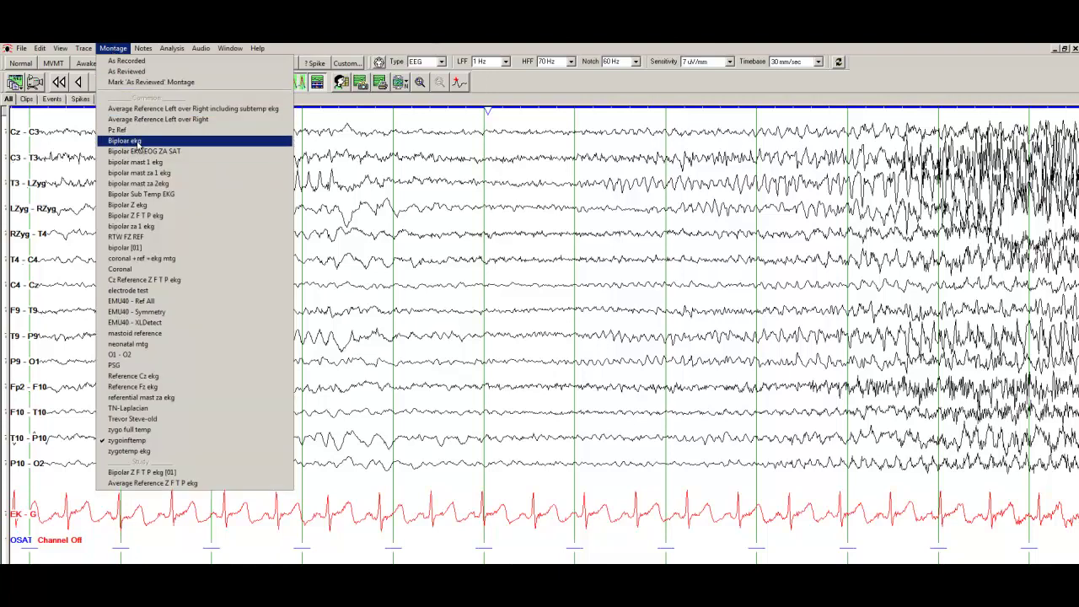
pyautogui.click(138, 207)
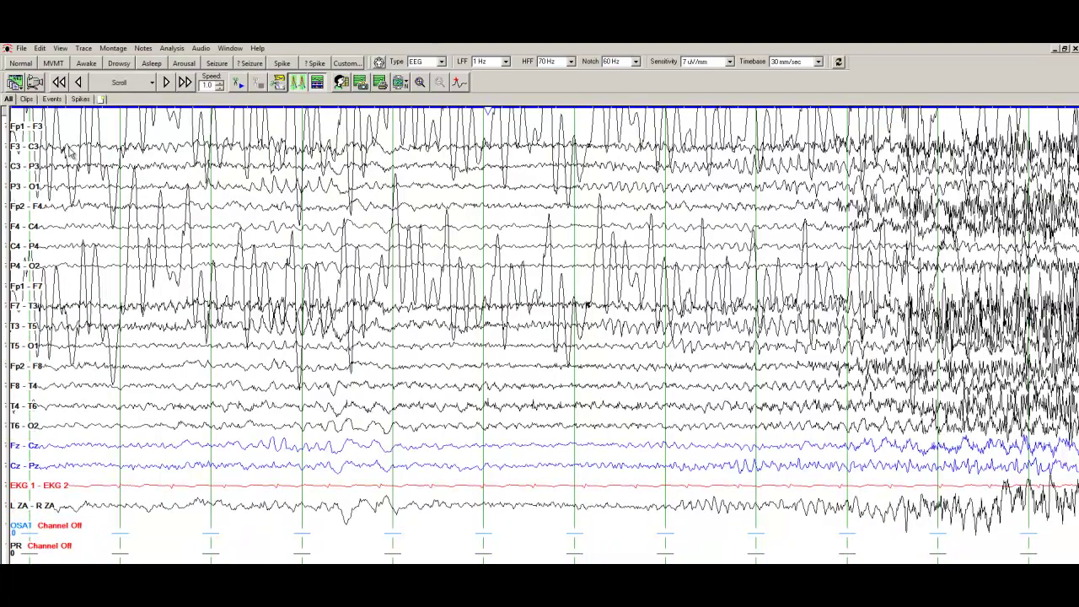
pyautogui.click(32, 128)
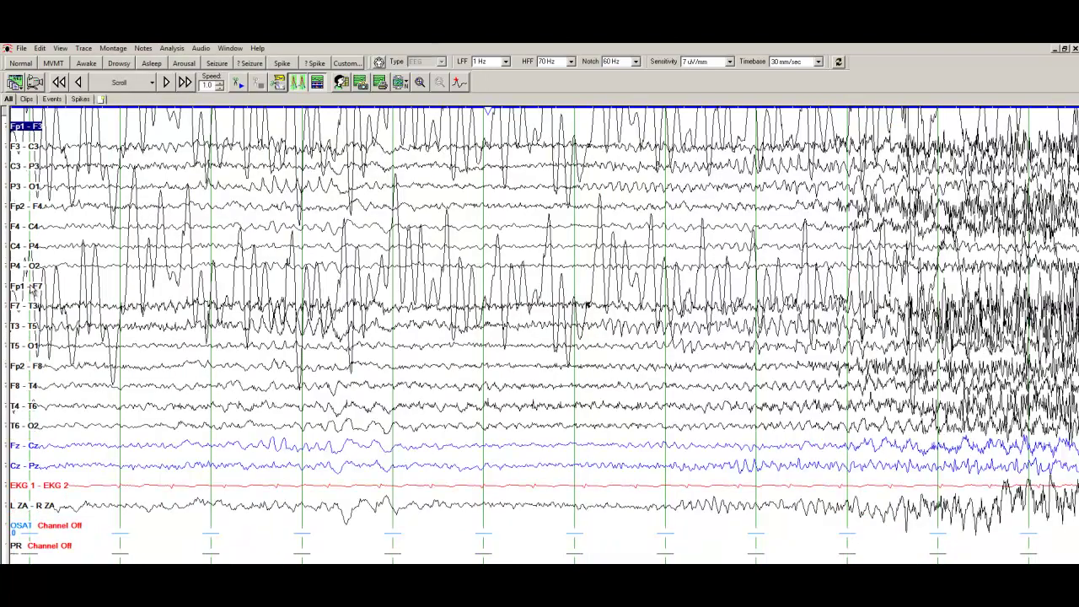
pyautogui.click(27, 285)
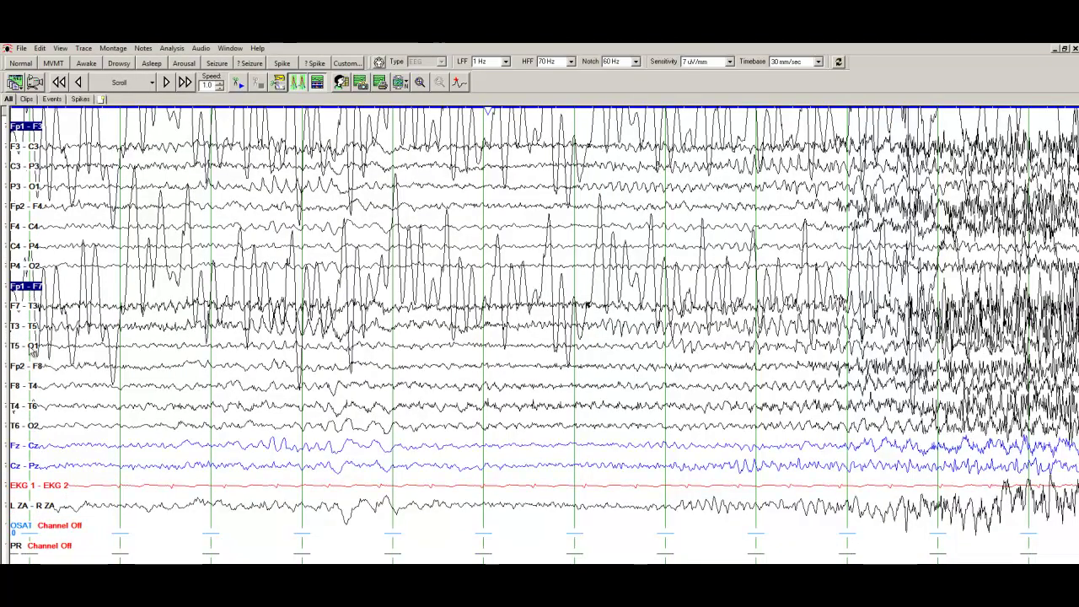
pyautogui.click(23, 527)
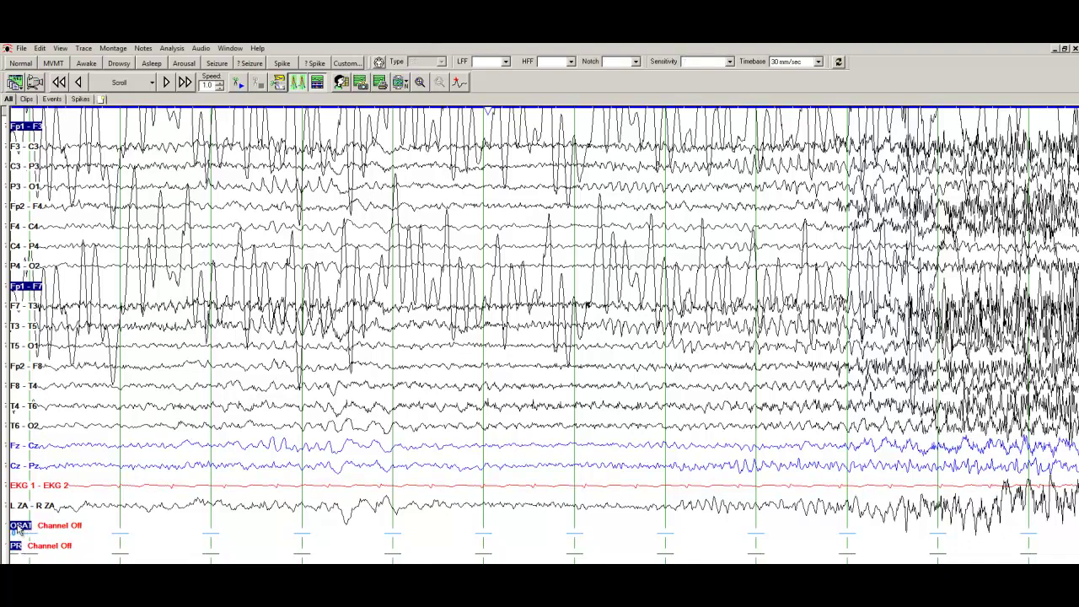
pyautogui.rightClick(19, 526)
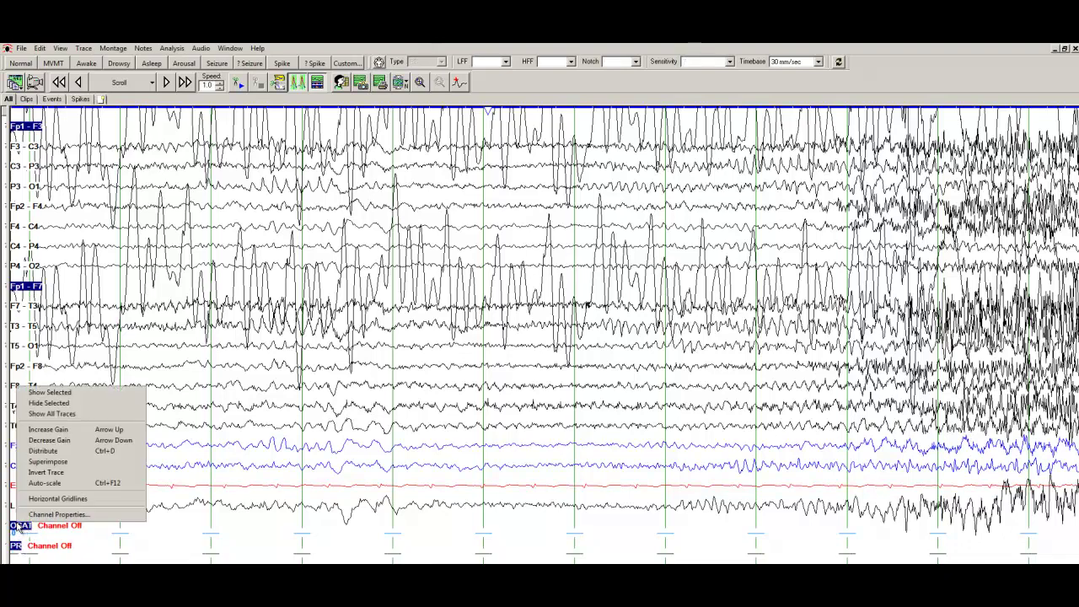
pyautogui.click(49, 404)
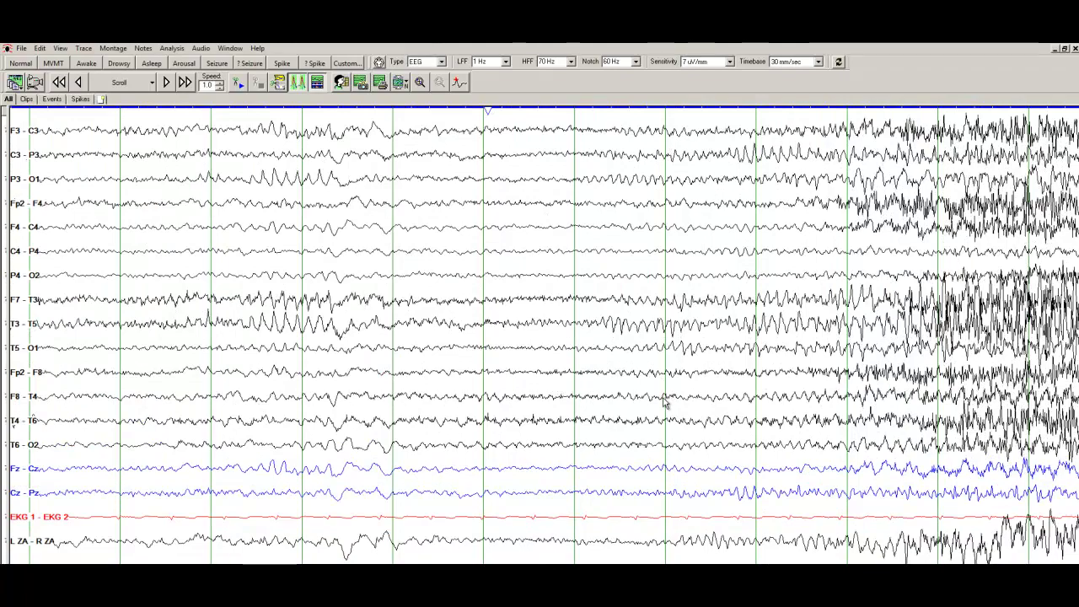
pyautogui.moveTo(664, 403); pyautogui.dragTo(464, 415)
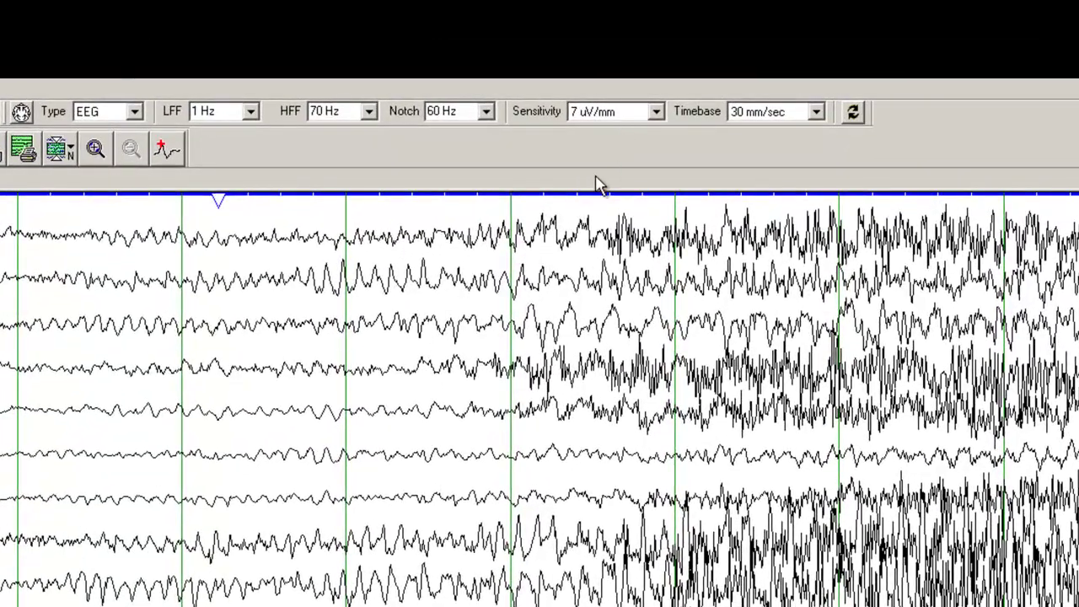
# Set LFF to 3 Hz and HFF to 15 Hz on the bipolar traces
pyautogui.click(251, 112)
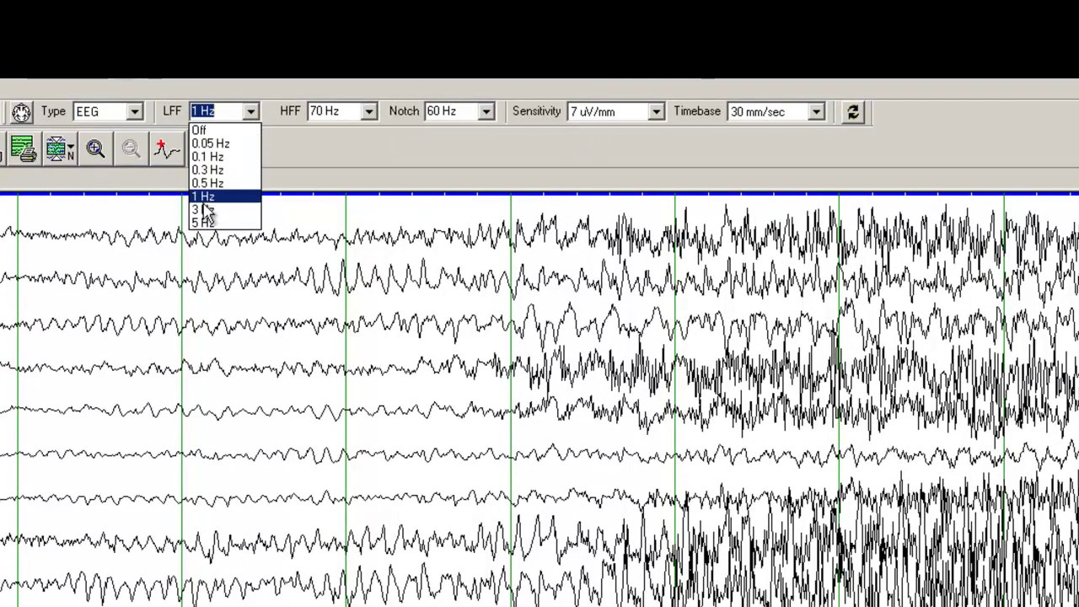
pyautogui.click(205, 209)
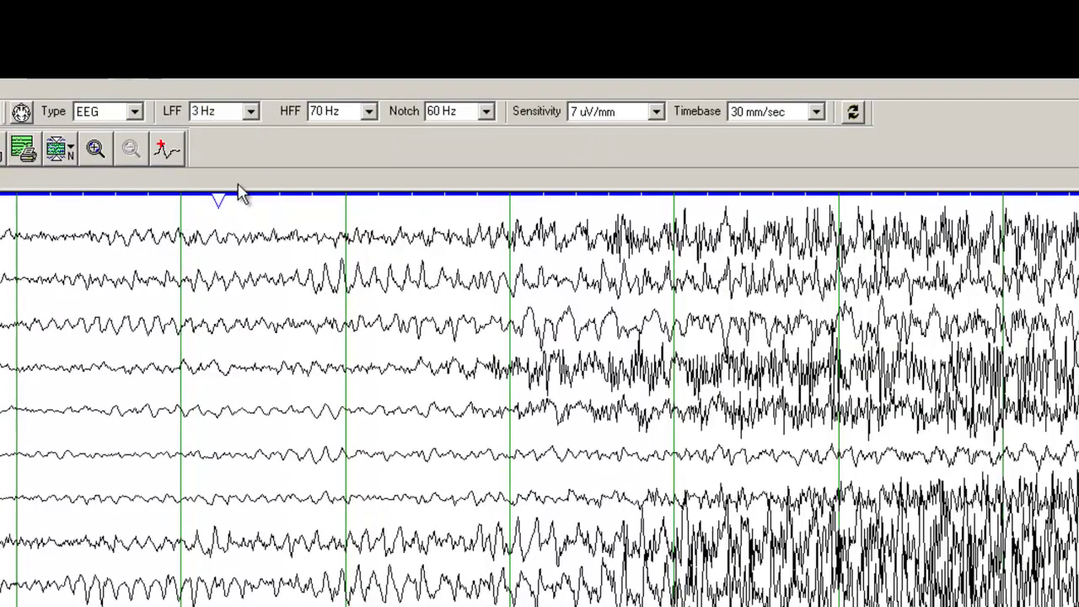
pyautogui.click(368, 111)
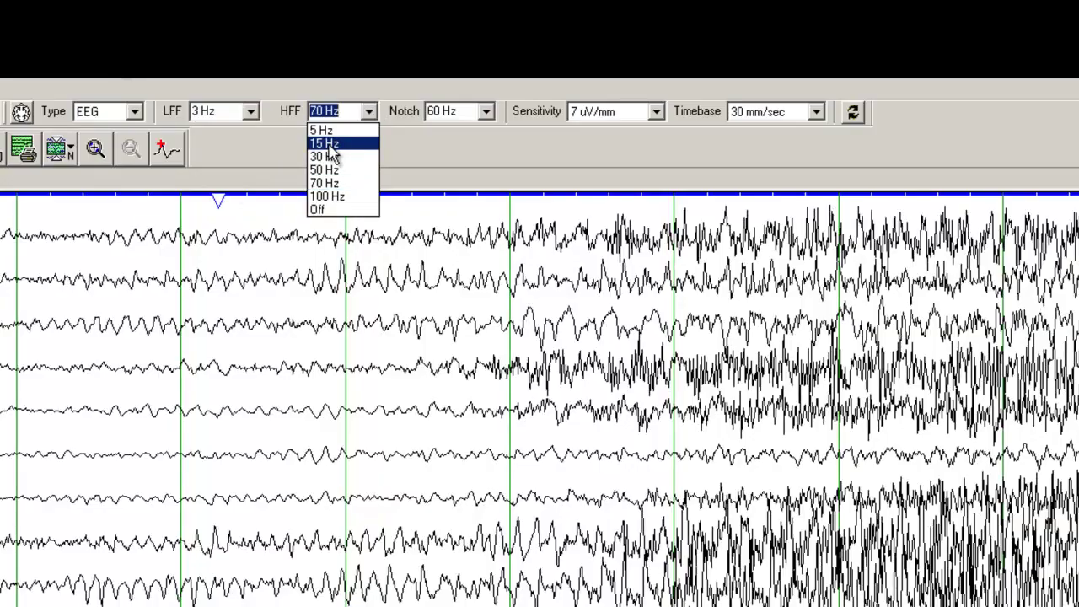
pyautogui.click(338, 144)
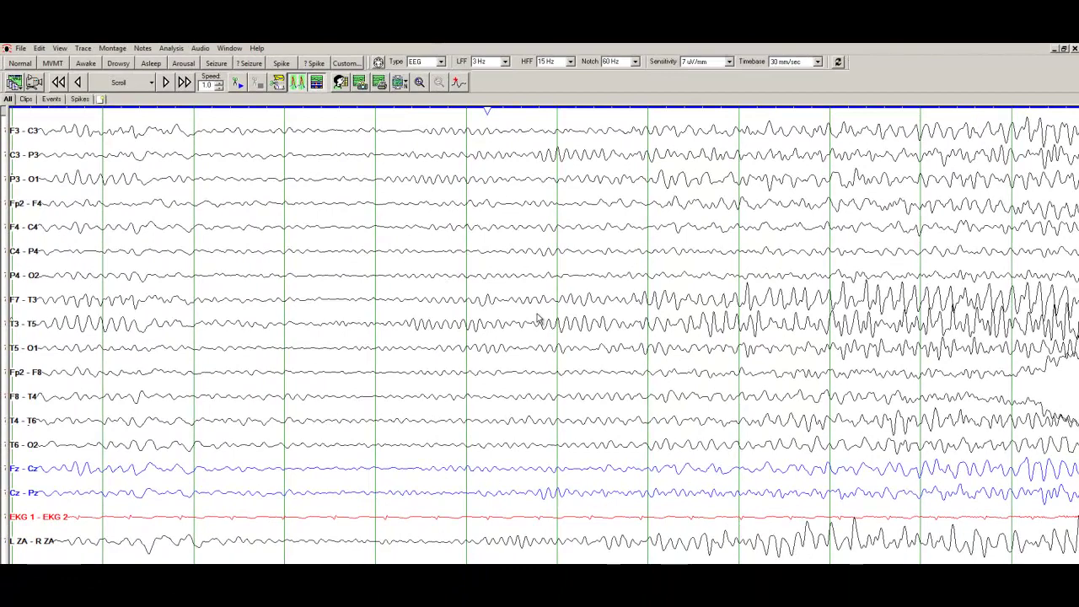
# On the high-amplitude seizure page, set the sensitivity to 10 uV/mm
pyautogui.press('pagedown')
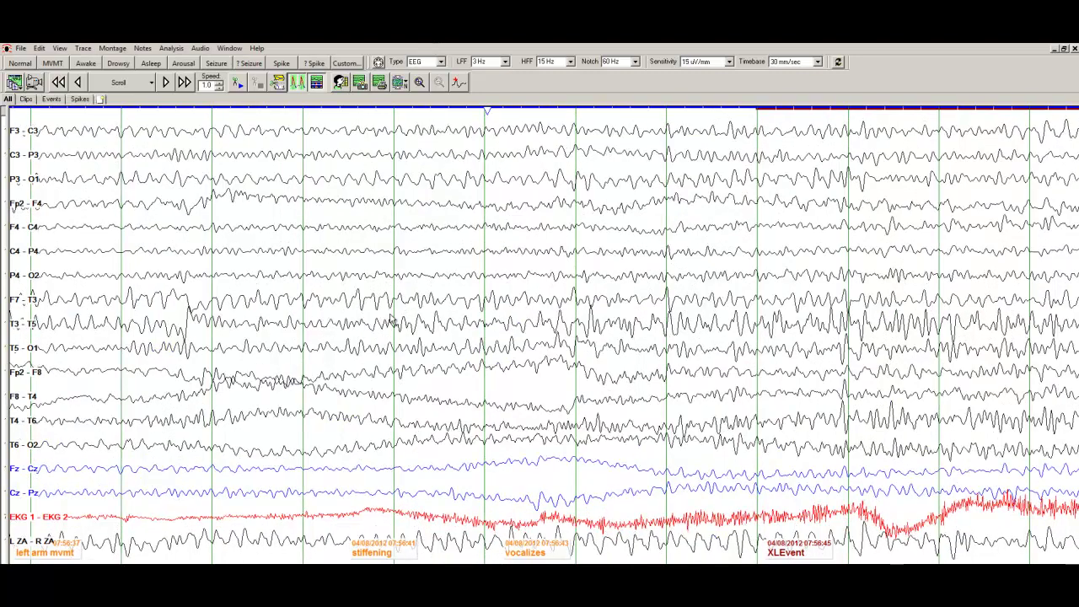
pyautogui.scroll(3, 518, 320)
pyautogui.scroll(4, 531, 329)
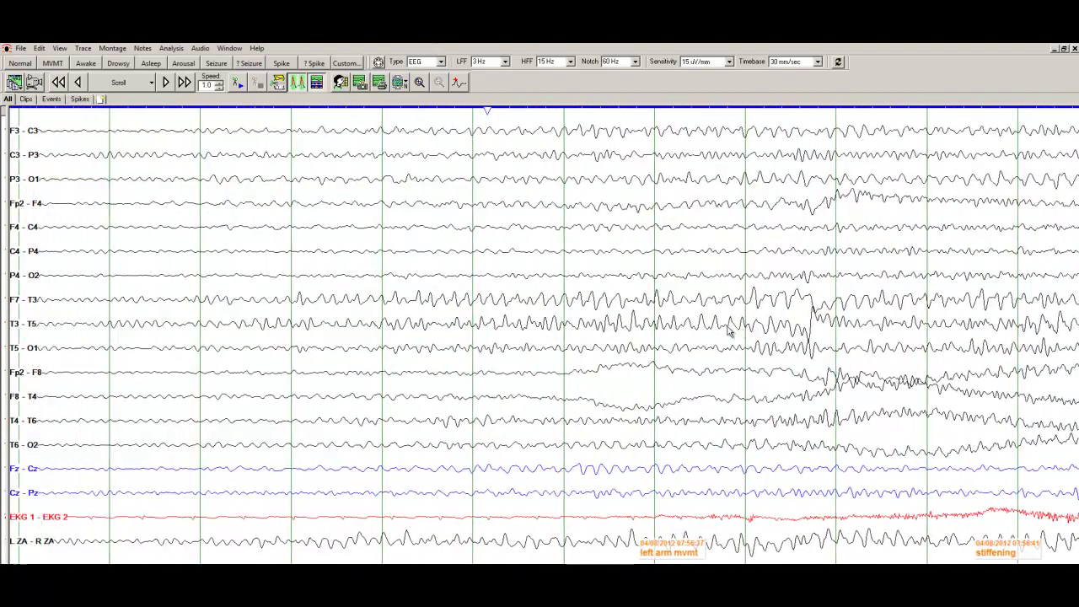
pyautogui.scroll(2, 590, 392)
pyautogui.scroll(1, 695, 394)
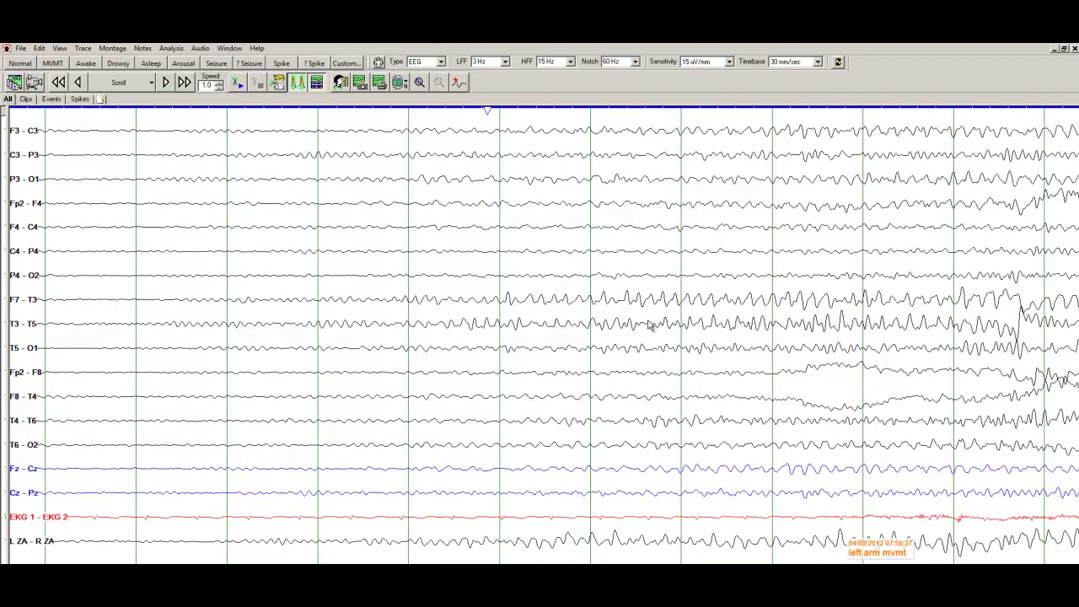
pyautogui.press('Up')
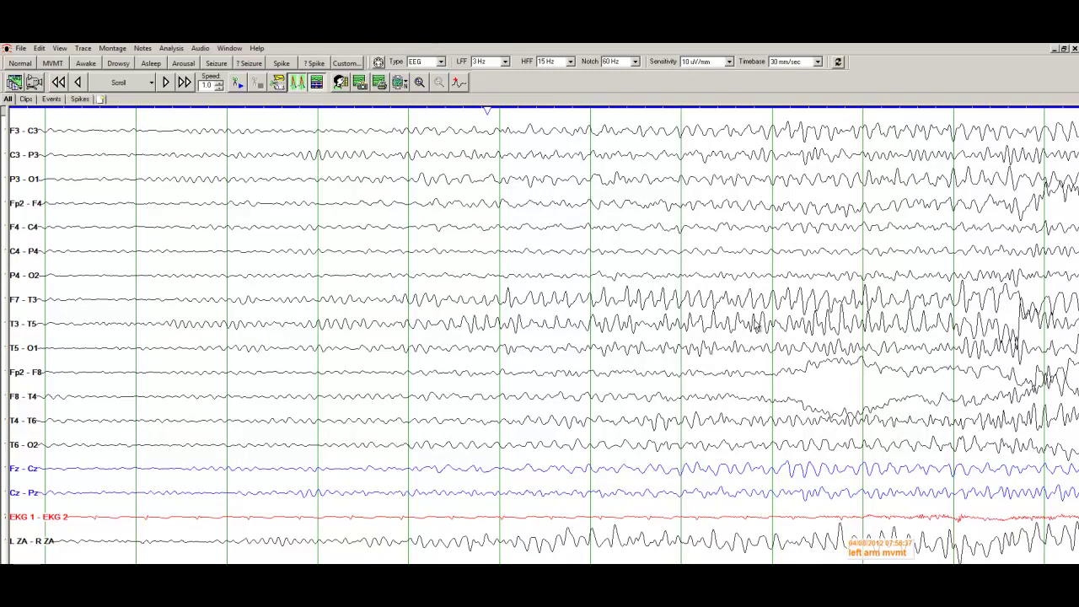
# Page through the seizure to the nurse annotation, then return to the onset near 'left arm mvmt'
pyautogui.press('pagedown')
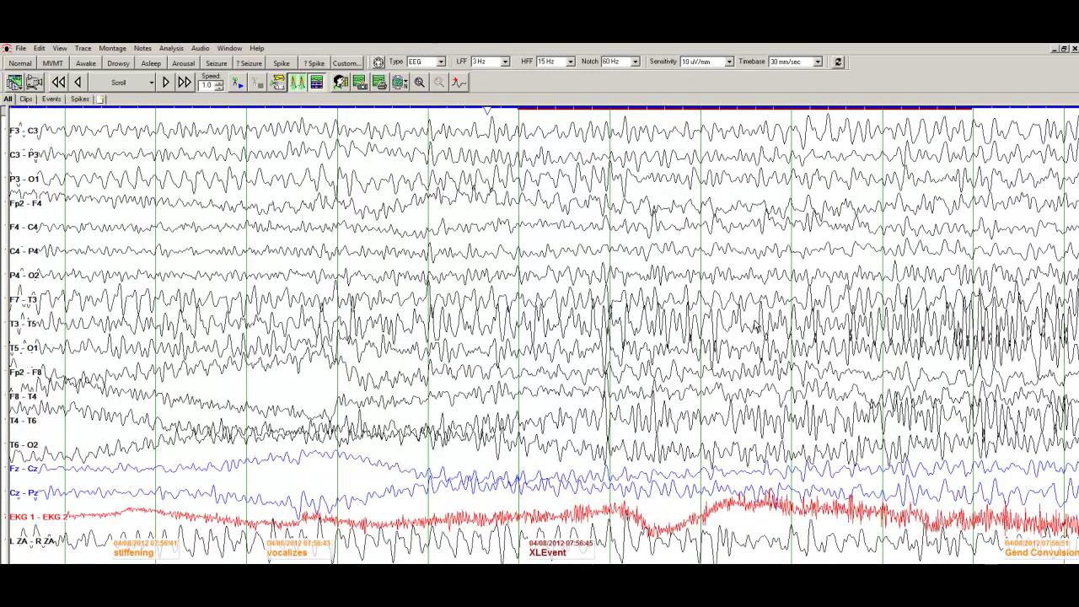
pyautogui.press('pagedown')
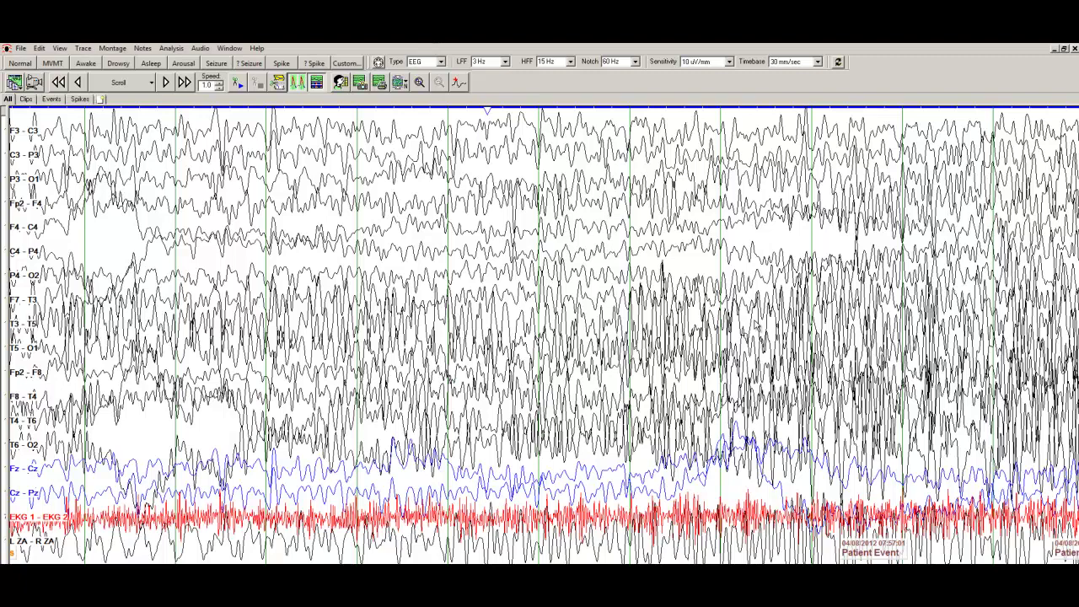
pyautogui.press('pagedown')
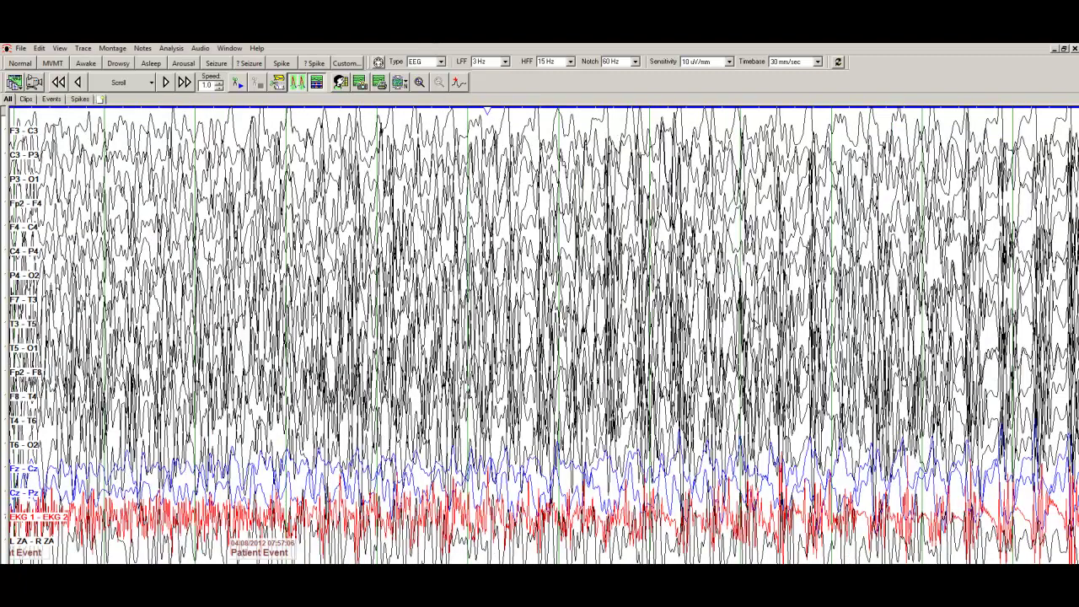
pyautogui.press('pagedown')
pyautogui.press('pagedown')
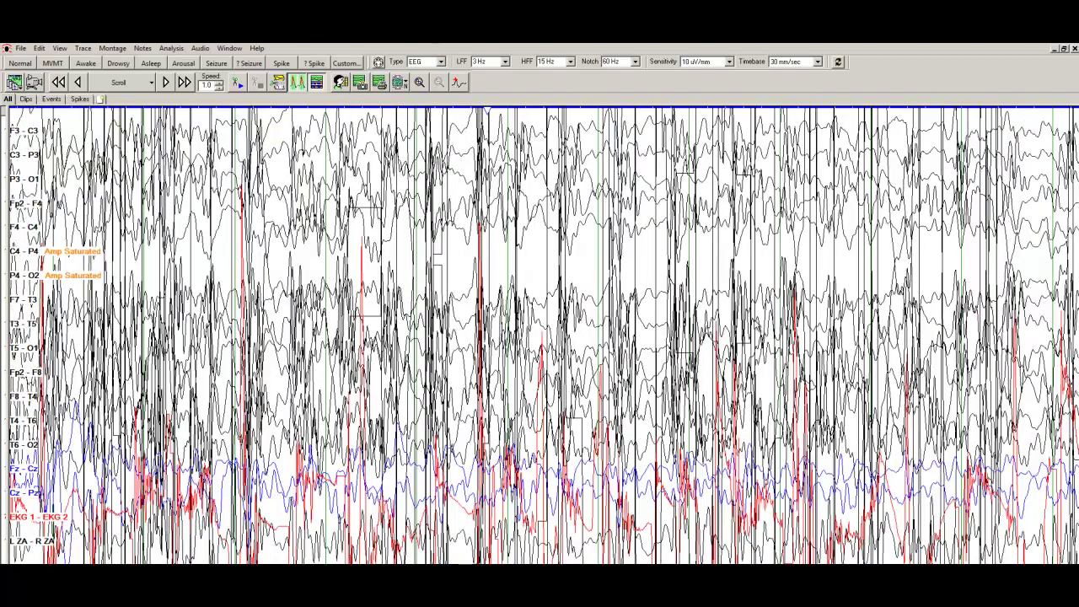
pyautogui.press('pageup')
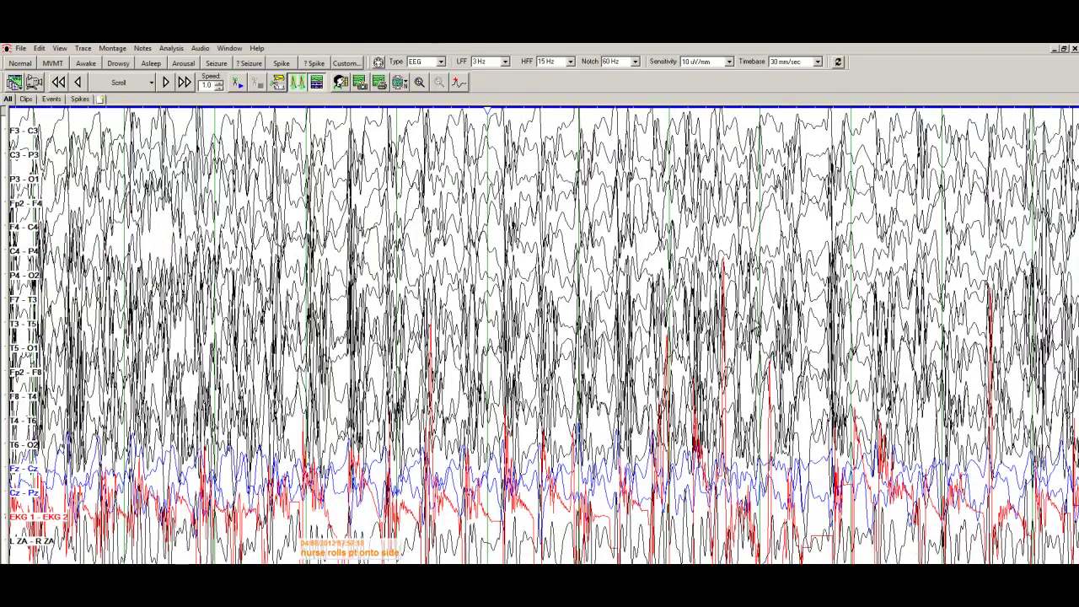
pyautogui.press('pagedown')
pyautogui.press('pagedown')
pyautogui.press('pagedown')
pyautogui.press('pagedown')
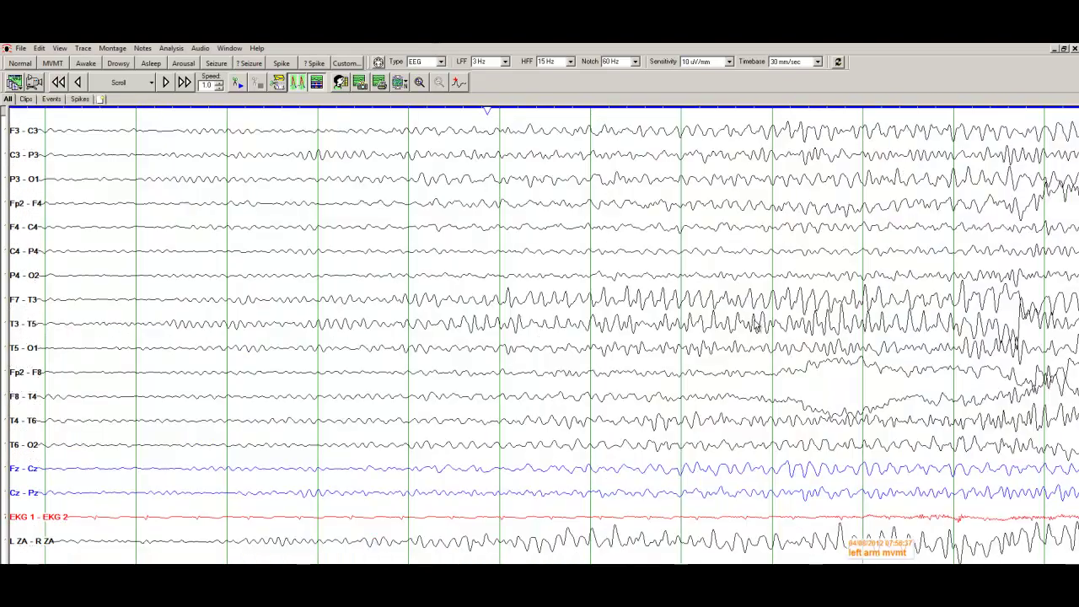